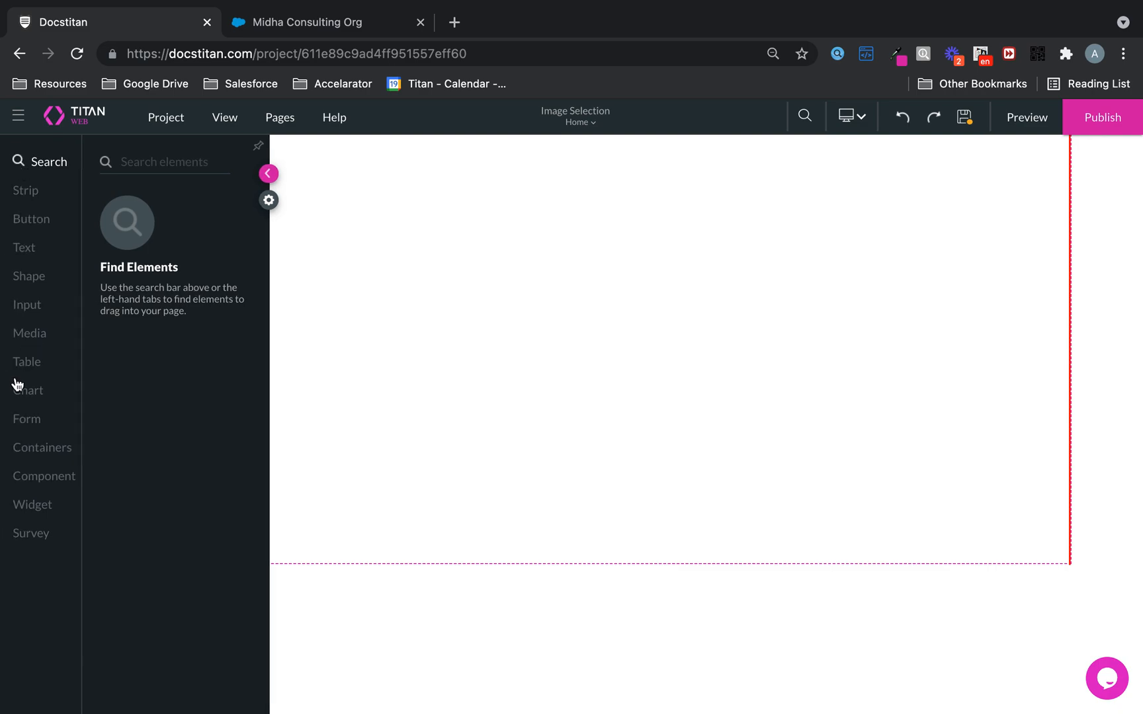
# - Add a pie chart to the page and set its Salesforce source object to Opportunity
pyautogui.click(27, 400)
pyautogui.moveTo(136, 219); pyautogui.dragTo(406, 211)
pyautogui.click(480, 317)
pyautogui.write('oppo')
pyautogui.click(445, 356)
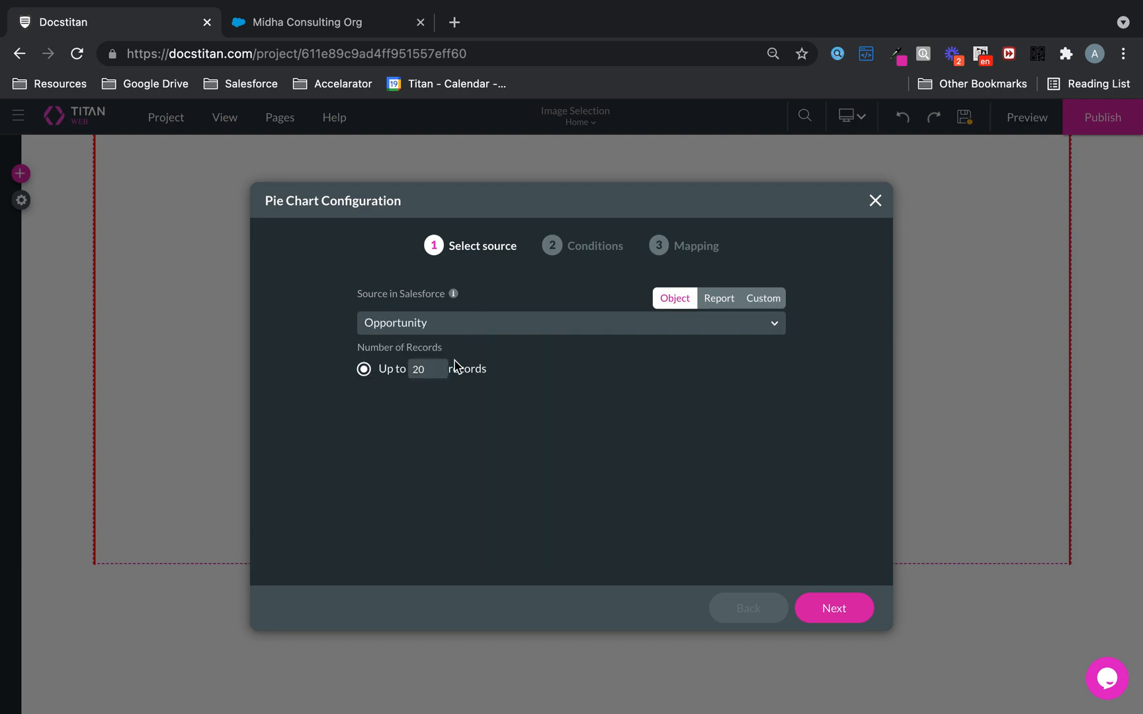
# - Remove the blank filter condition from the pie chart configuration and proceed to the mapping stage
pyautogui.click(803, 600)
pyautogui.click(458, 320)
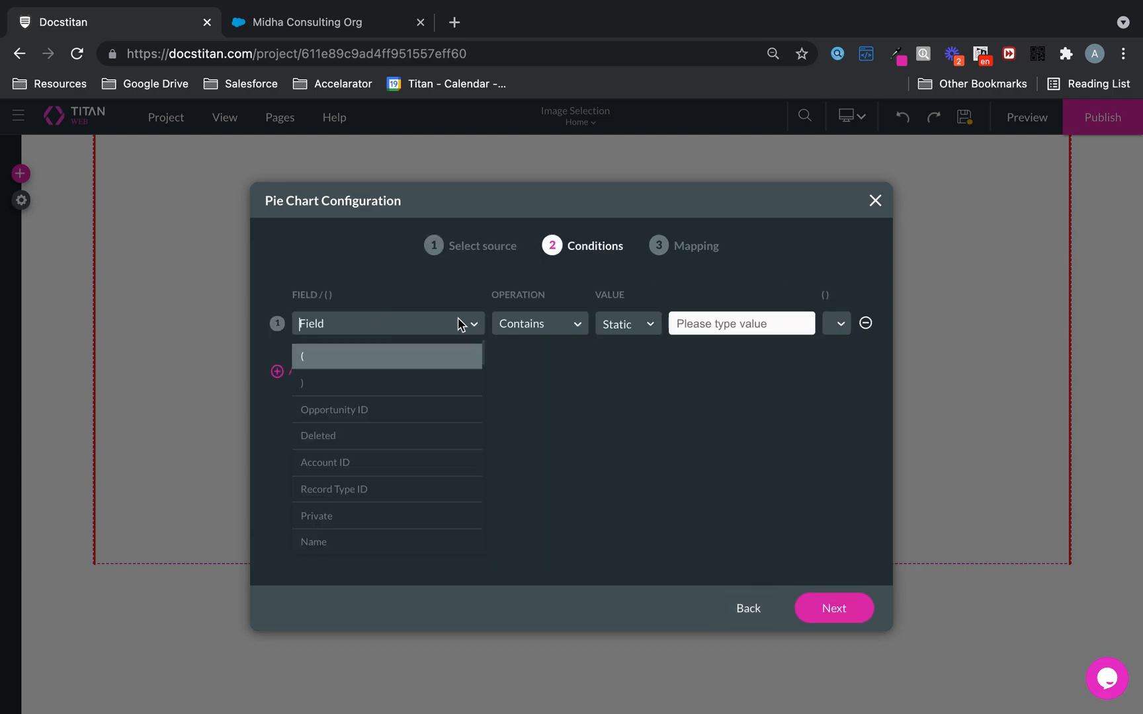
pyautogui.click(864, 324)
pyautogui.click(830, 608)
# - Slice the pie chart by Stage, map its Y-axis count to Opportunity ID, and apply the configuration
pyautogui.click(500, 332)
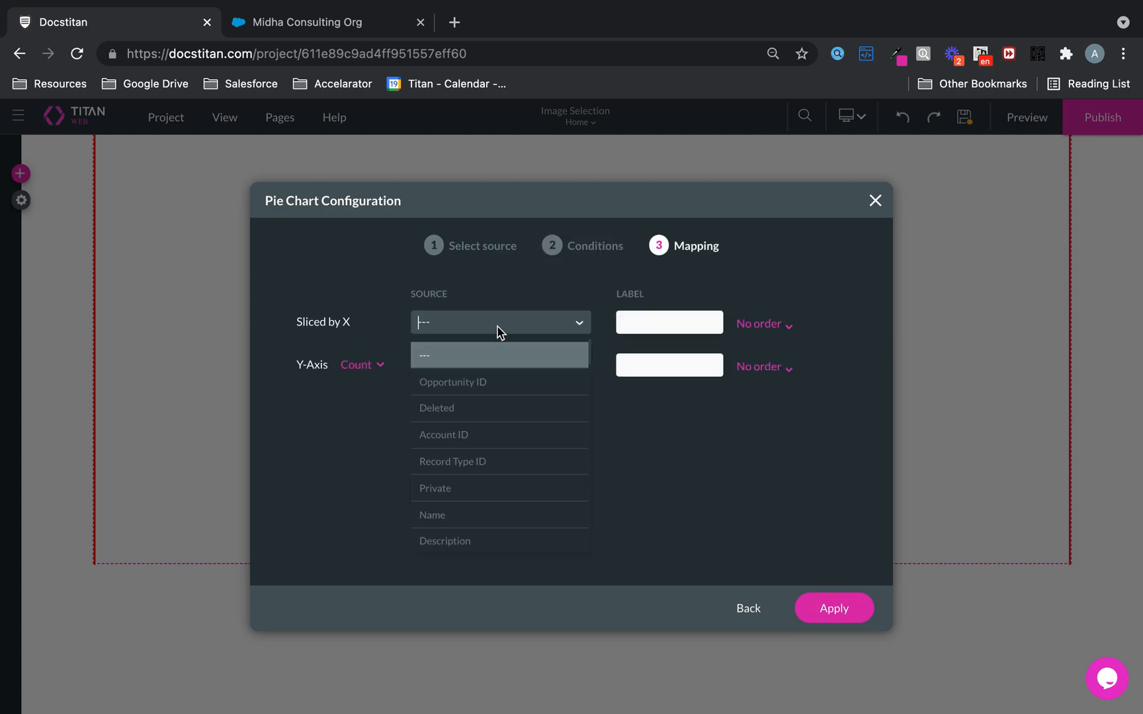
pyautogui.write('stag')
pyautogui.click(472, 355)
pyautogui.click(465, 368)
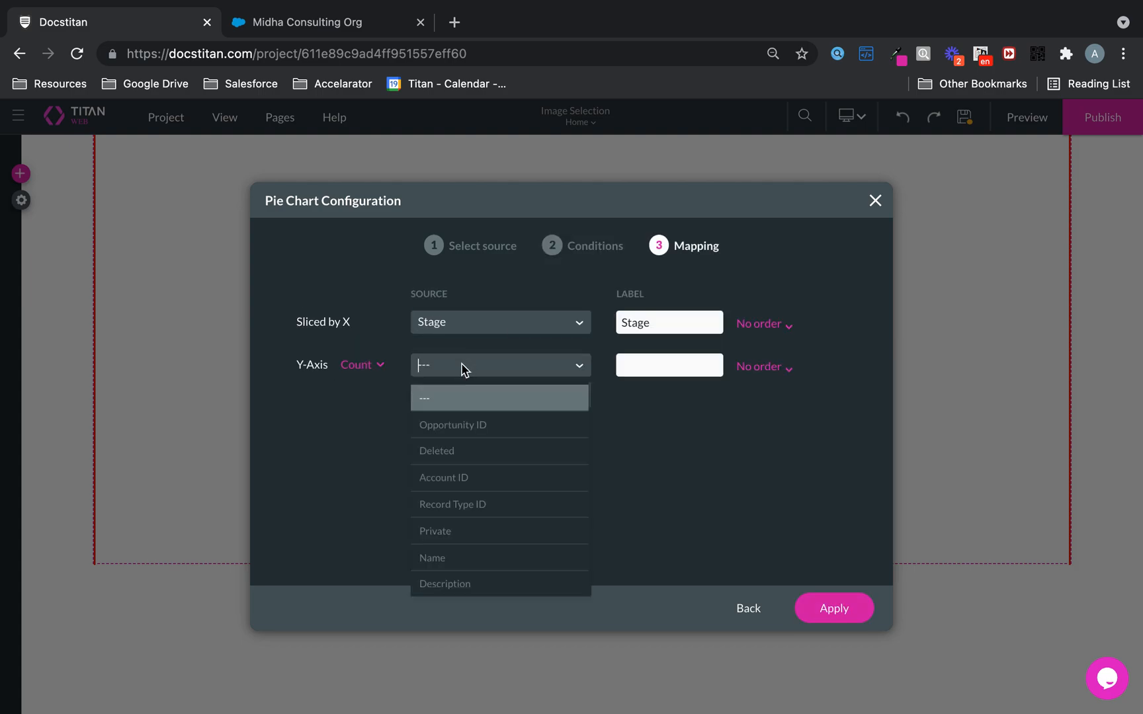
pyautogui.click(465, 430)
pyautogui.click(839, 607)
# - Enlarge the pie chart to roughly a large square and place it against the page's left edge
pyautogui.moveTo(479, 221); pyautogui.dragTo(246, 213)
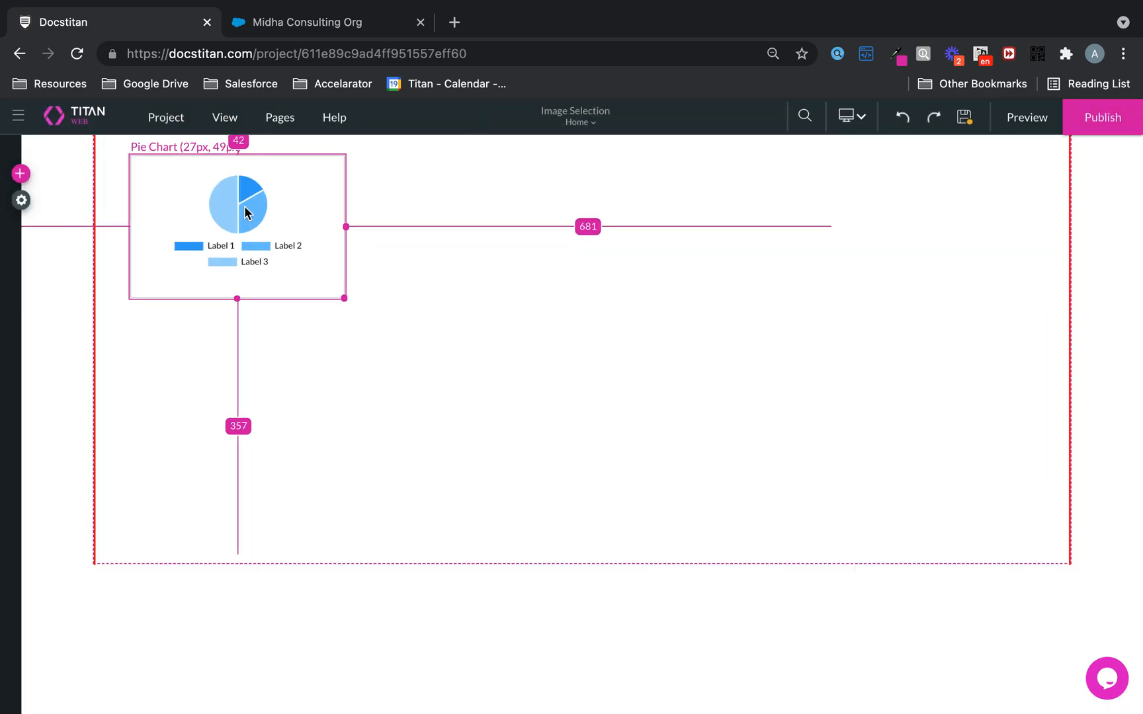
pyautogui.moveTo(344, 299); pyautogui.dragTo(472, 497)
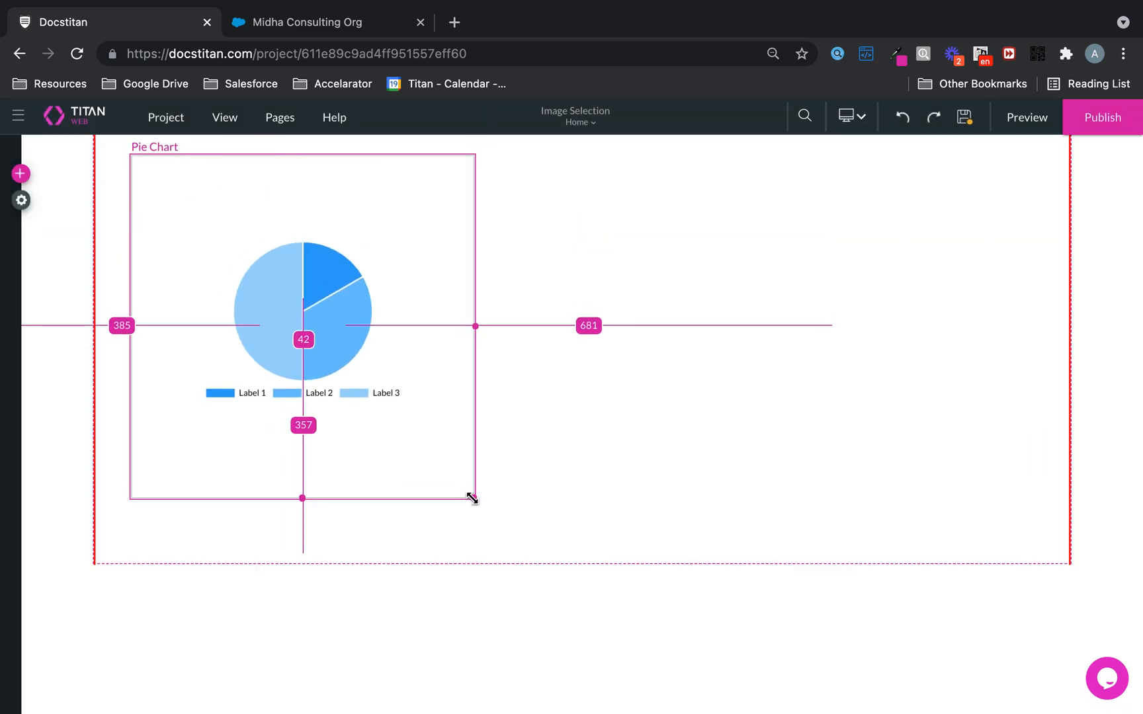
pyautogui.moveTo(408, 425); pyautogui.dragTo(361, 413)
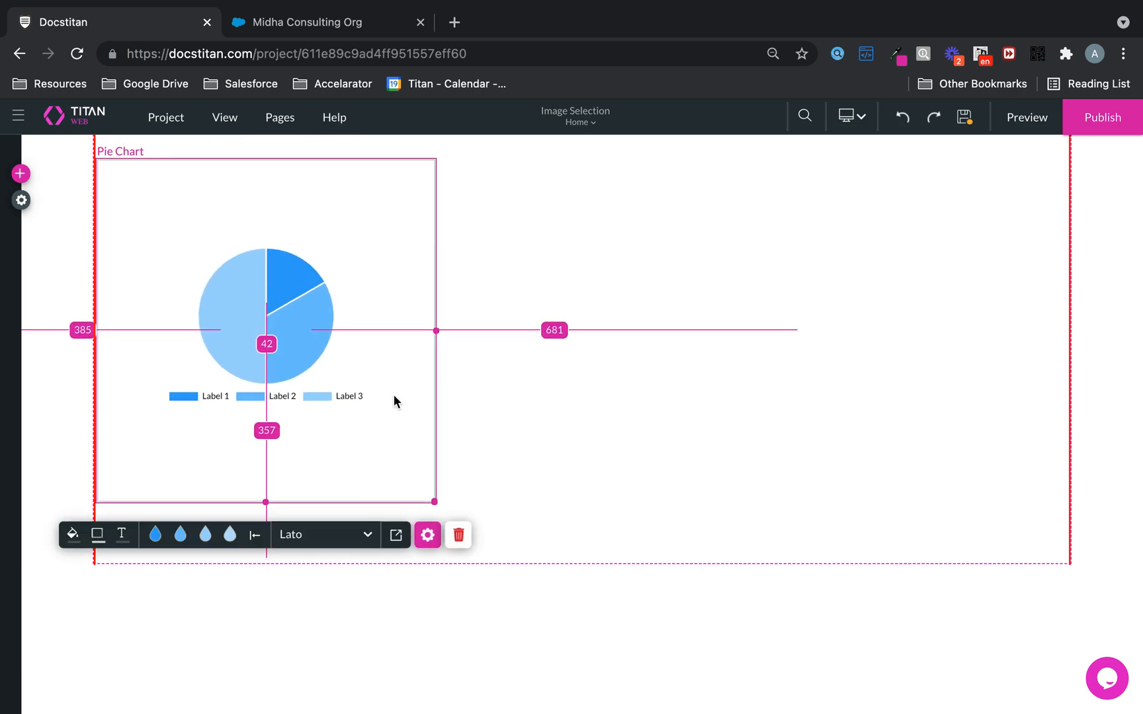
# - Preview the page to check the opportunity slices in the pie chart, and return to the editor
pyautogui.click(1022, 119)
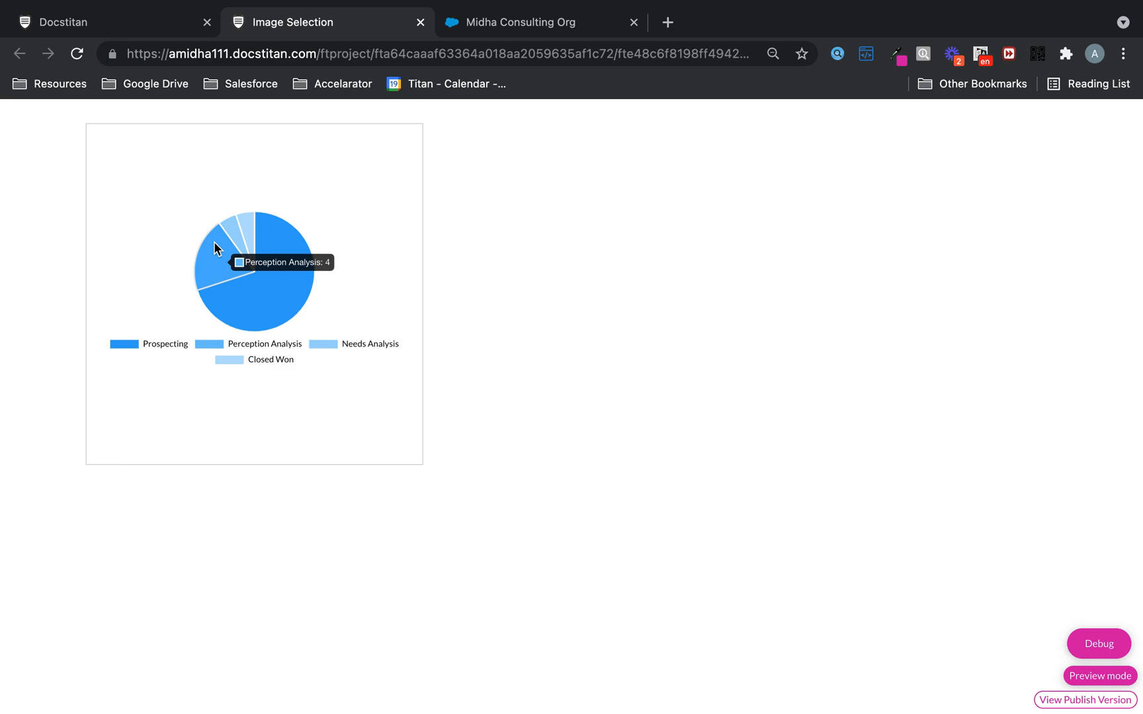
pyautogui.click(152, 30)
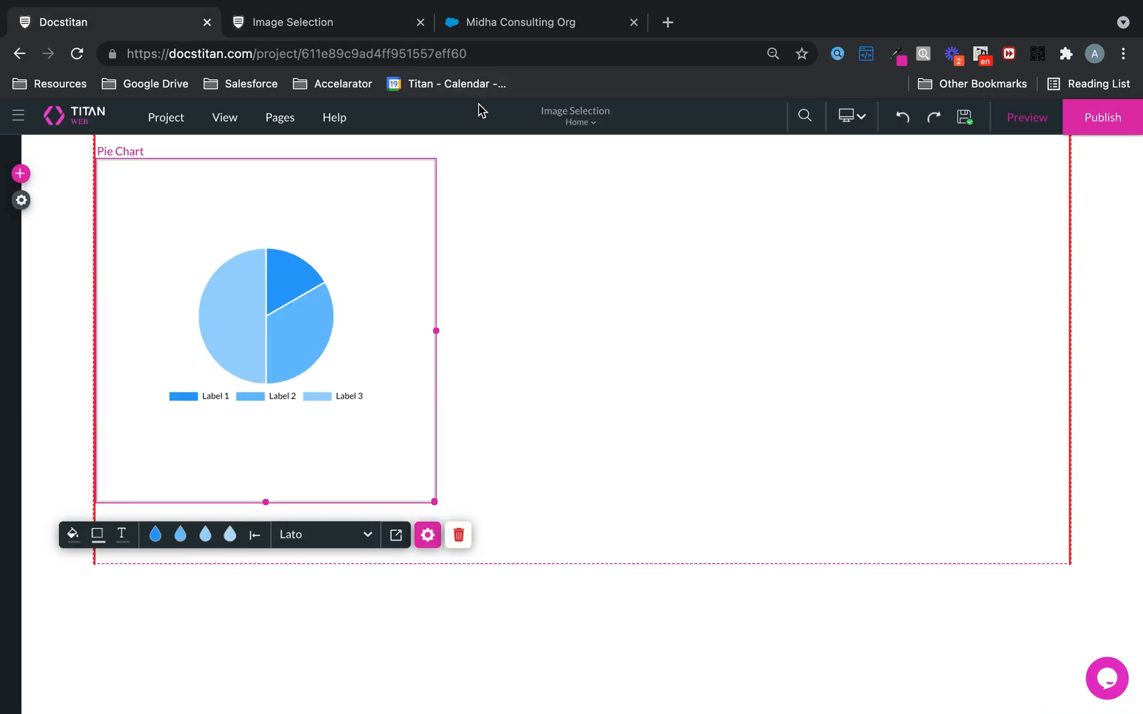
# - Move the pie chart to the middle of the page and save the project
pyautogui.moveTo(540, 373); pyautogui.dragTo(647, 346)
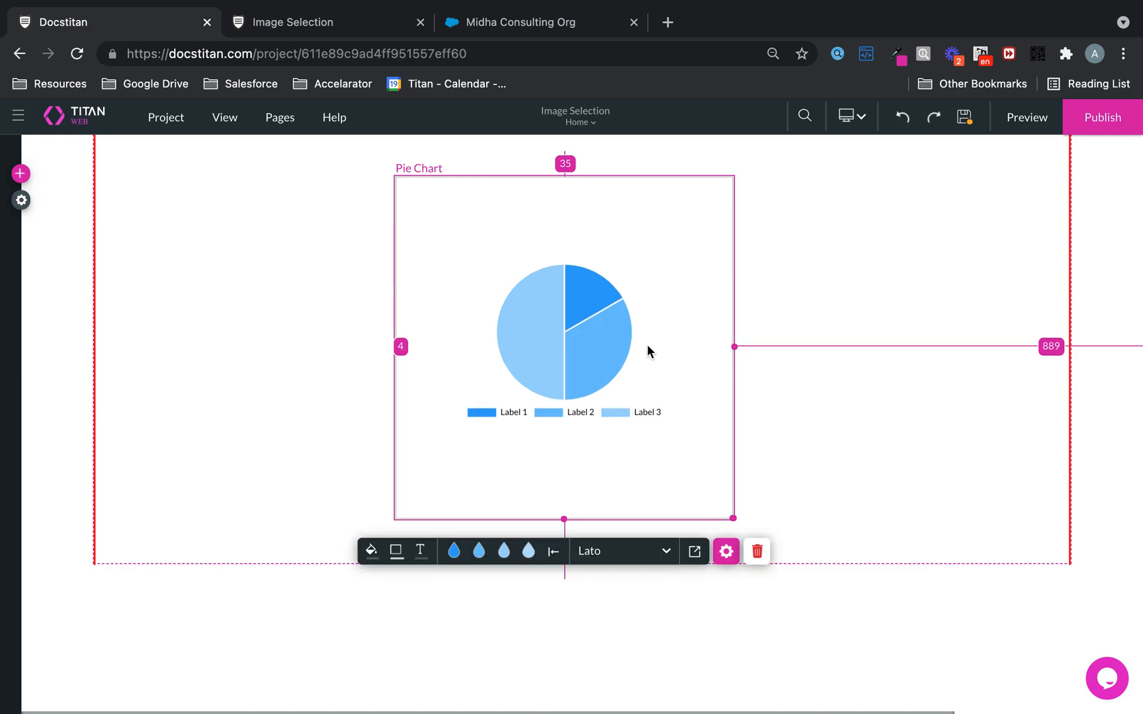
pyautogui.click(967, 119)
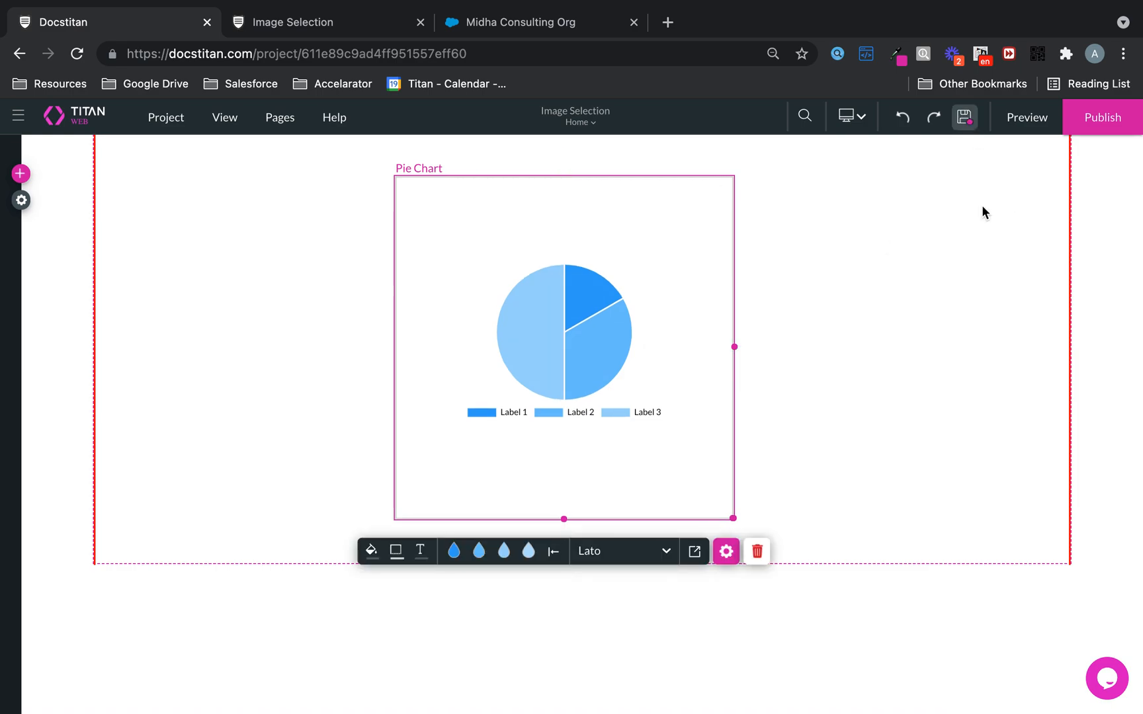
# - Enable Chart Details in the pie chart's interactivity settings and open its Salesforce configuration
pyautogui.click(725, 551)
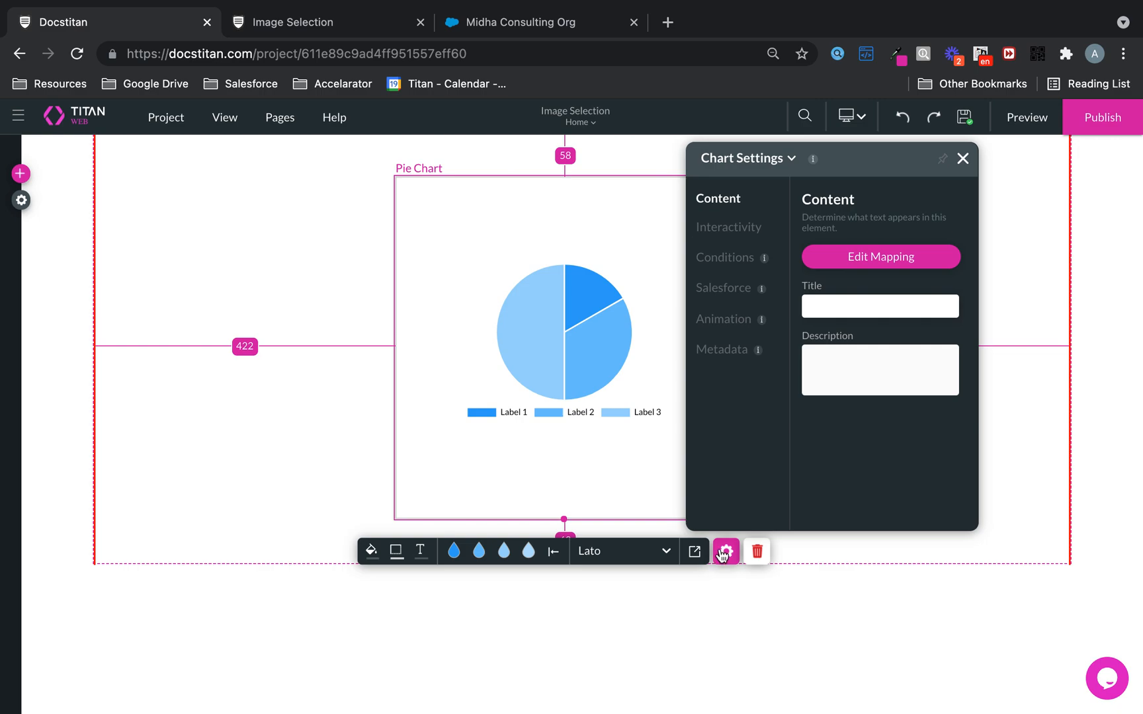
pyautogui.click(739, 239)
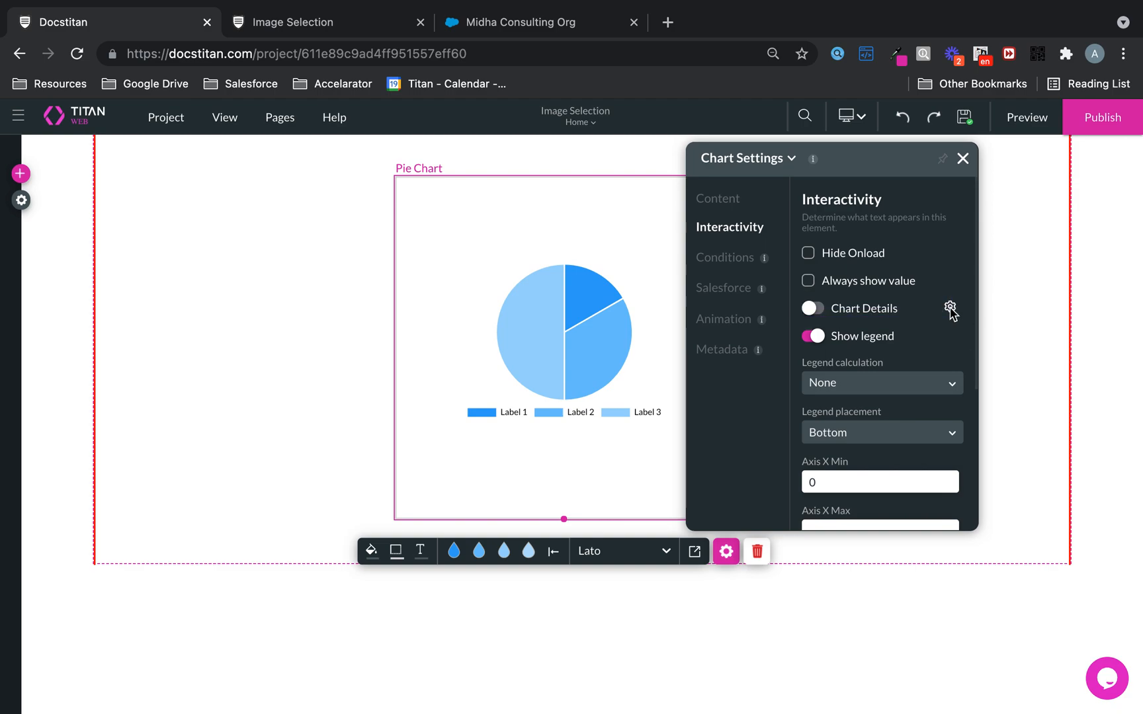
pyautogui.click(811, 309)
pyautogui.click(950, 308)
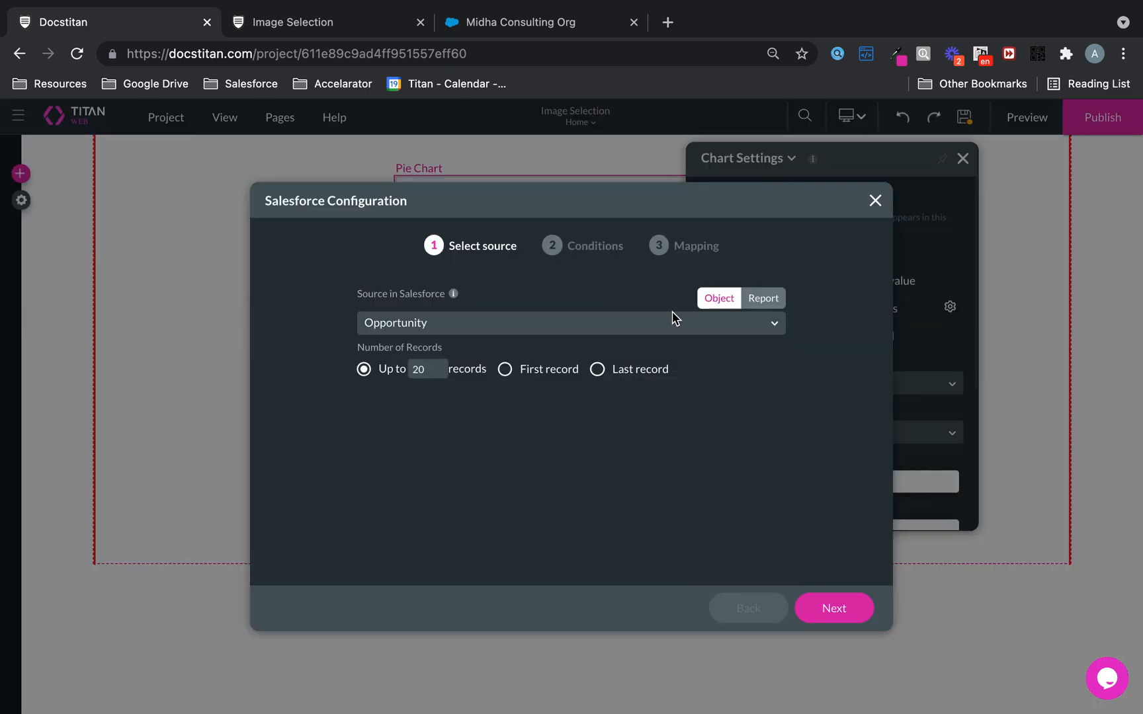
# - Keep Opportunity as the details source and add a condition where Stage equals the field Chart / Selected
pyautogui.click(844, 603)
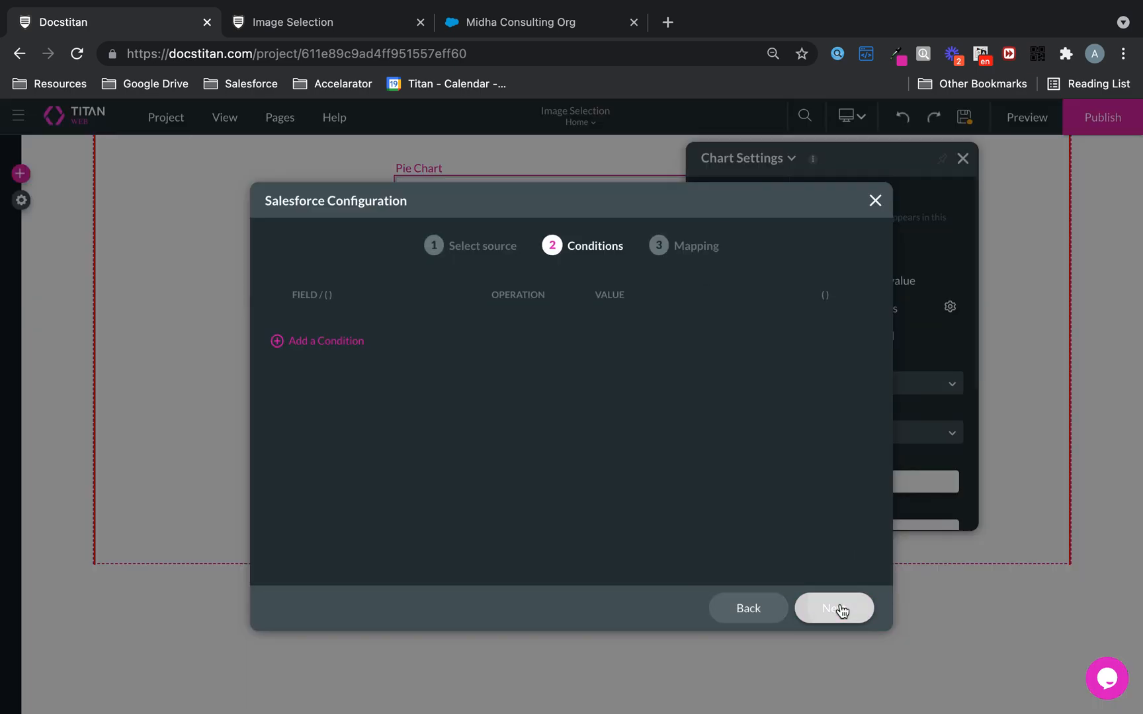
pyautogui.click(839, 607)
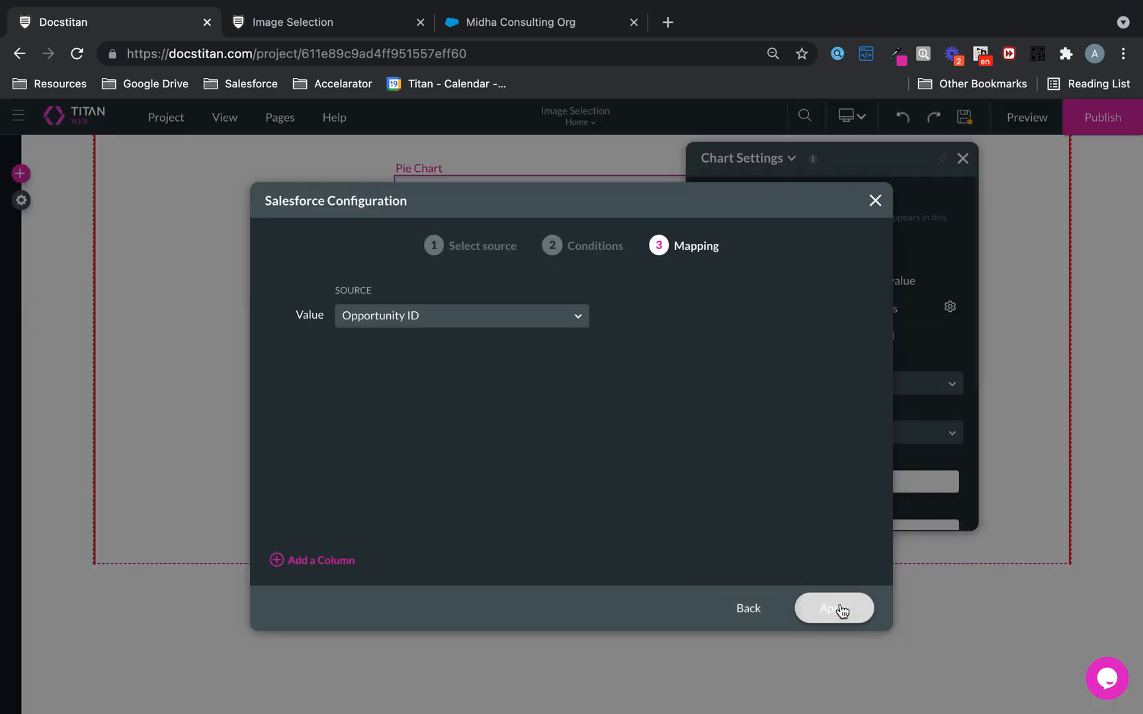
pyautogui.click(745, 609)
pyautogui.click(370, 326)
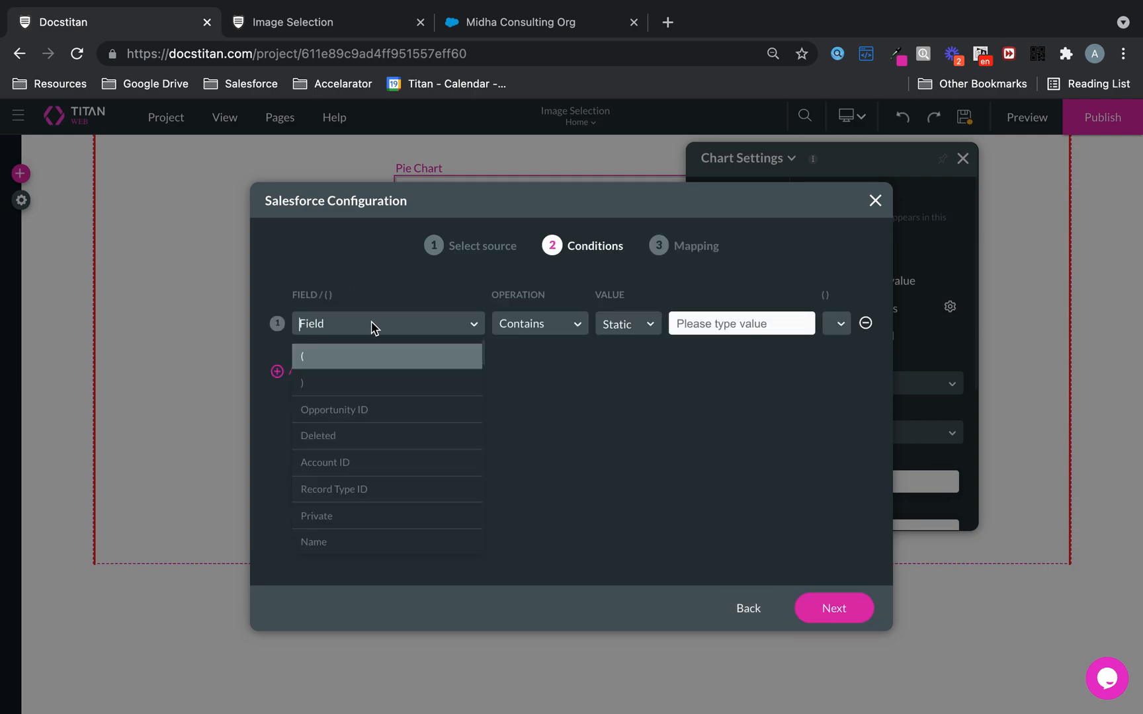
pyautogui.write('stag')
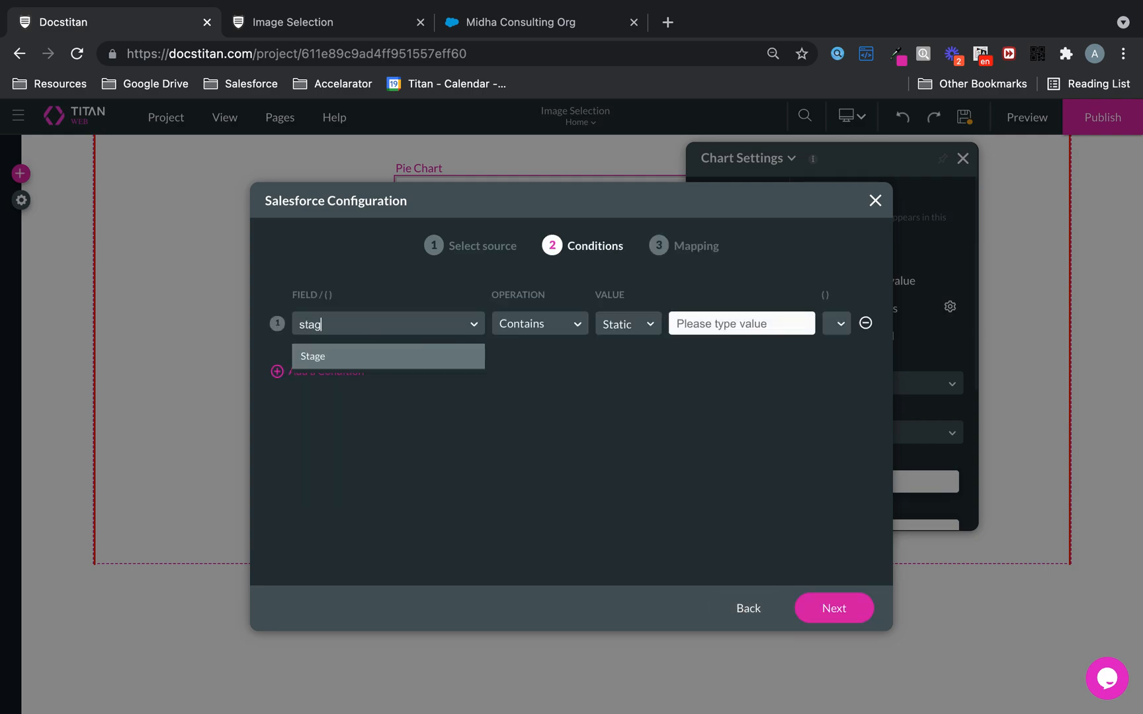
pyautogui.click(354, 364)
pyautogui.click(529, 326)
pyautogui.click(567, 372)
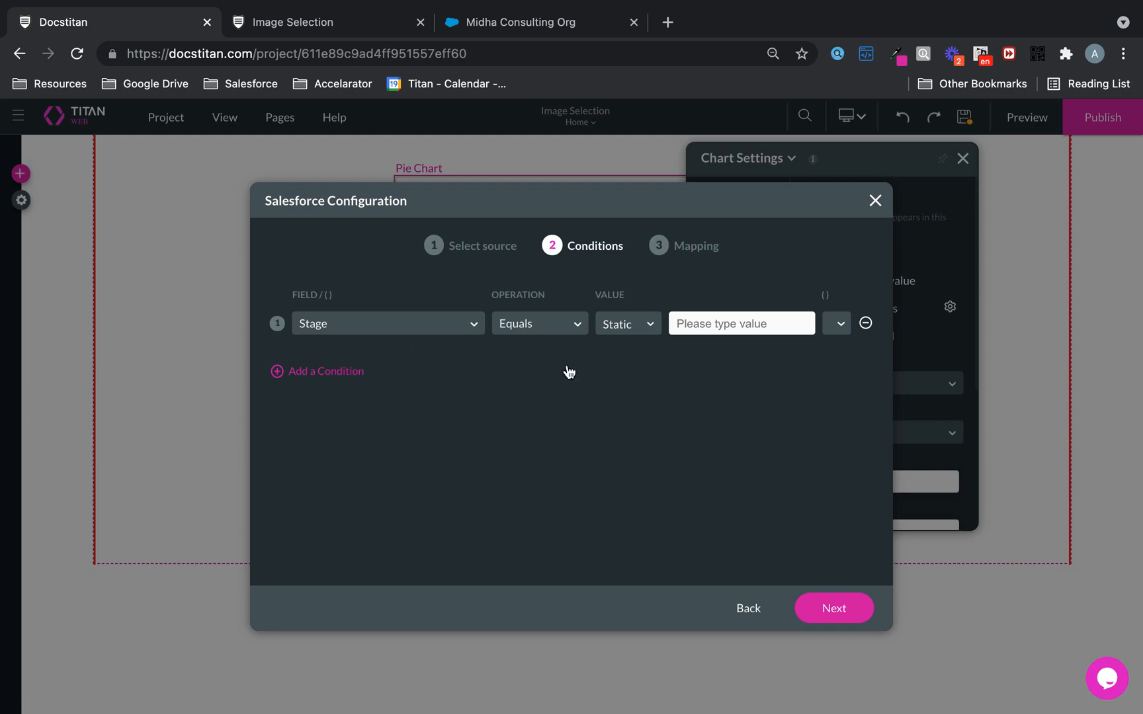
pyautogui.click(642, 327)
pyautogui.click(640, 385)
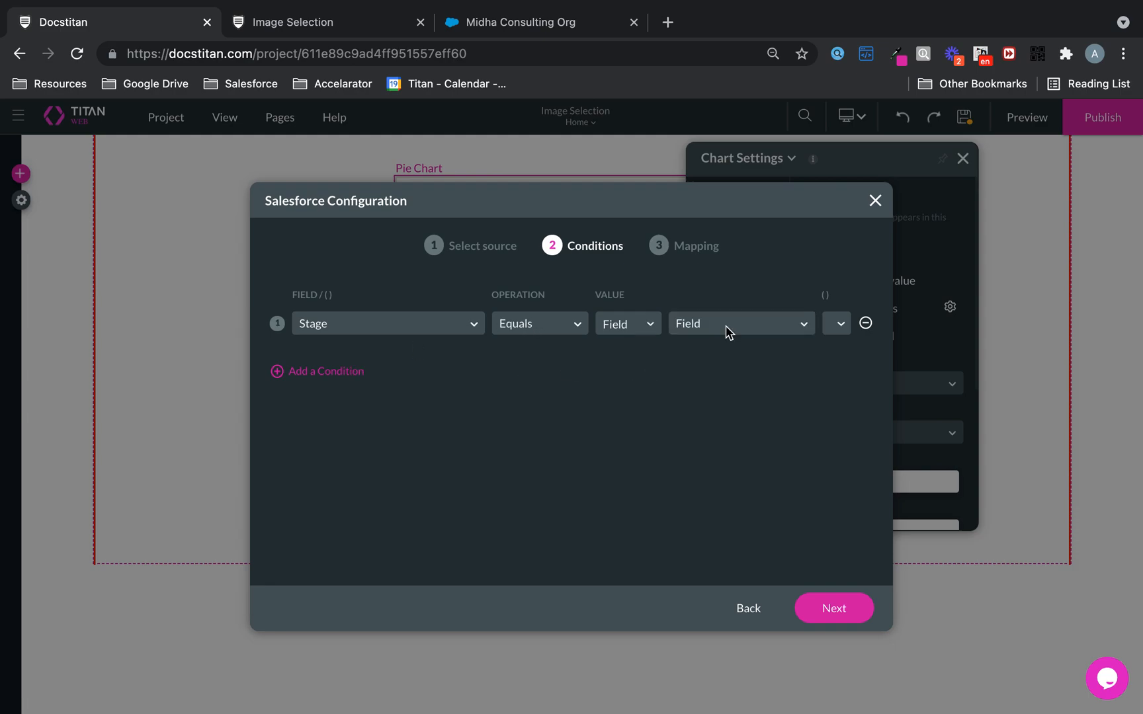
pyautogui.click(729, 328)
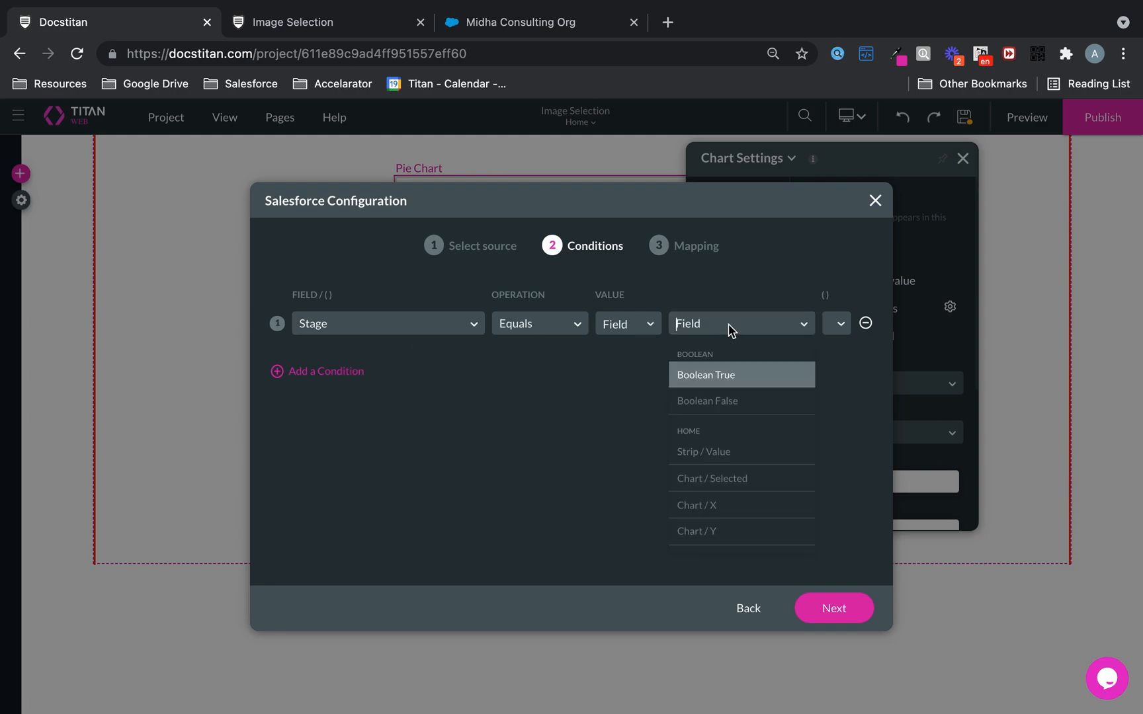
pyautogui.click(739, 484)
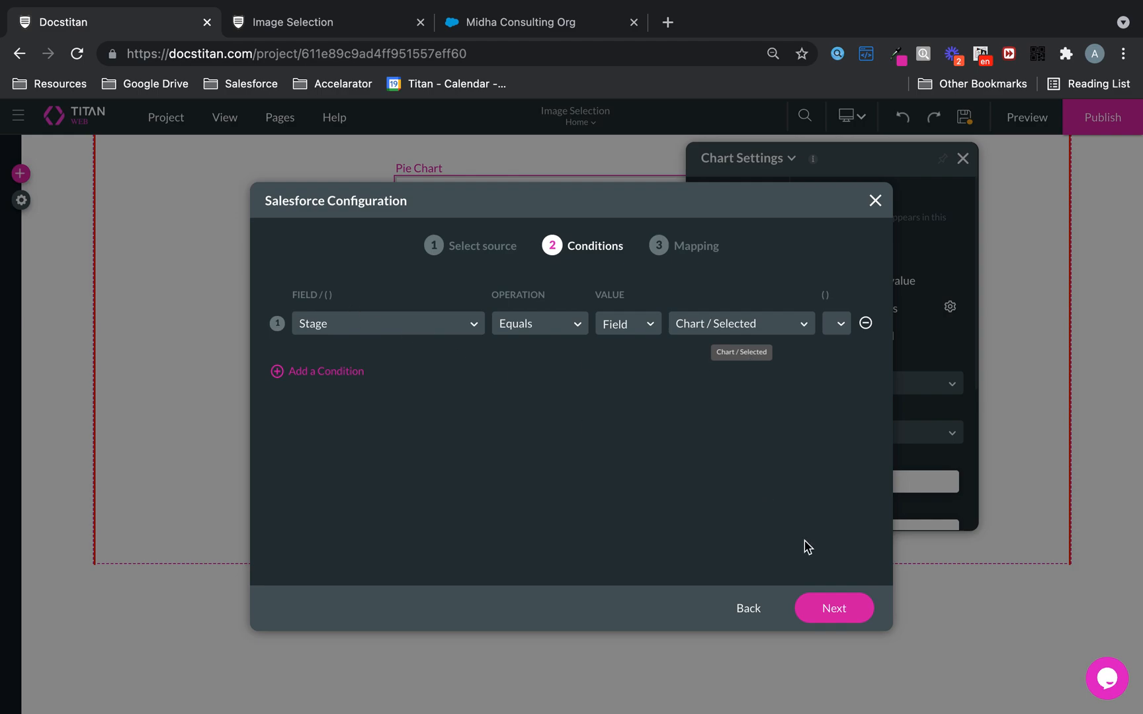
# - Proceed to the details mapping and add three columns under the Opportunity ID value
pyautogui.click(817, 609)
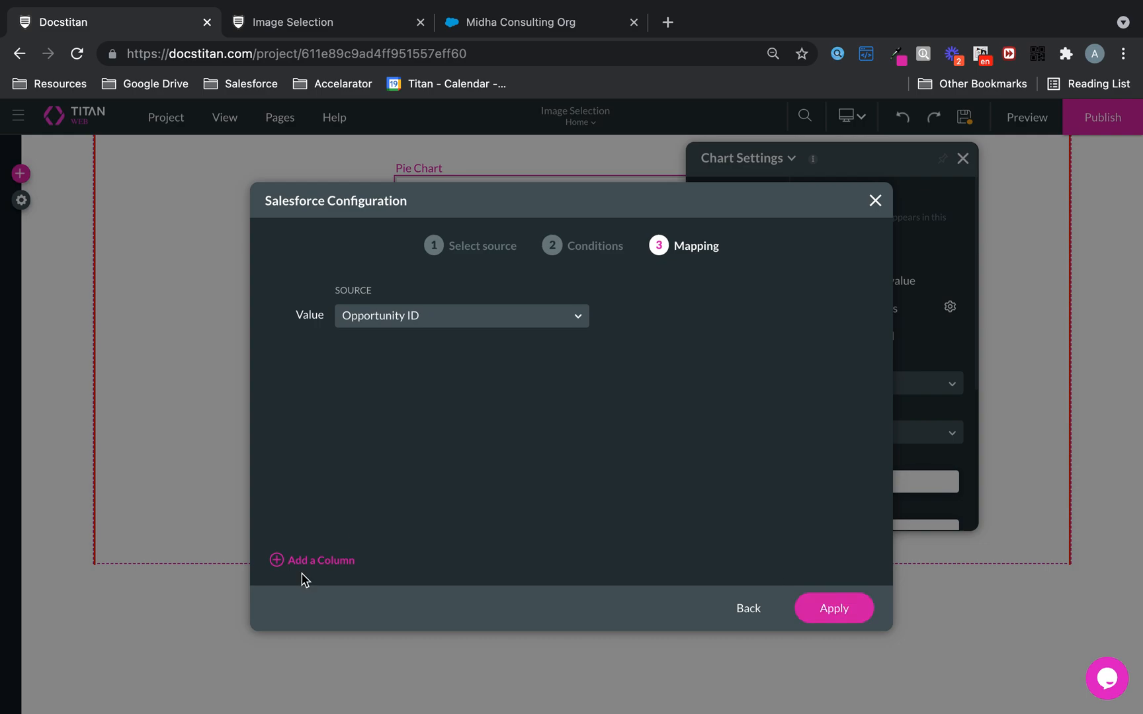
pyautogui.click(298, 561)
pyautogui.click(298, 561)
pyautogui.click(298, 561)
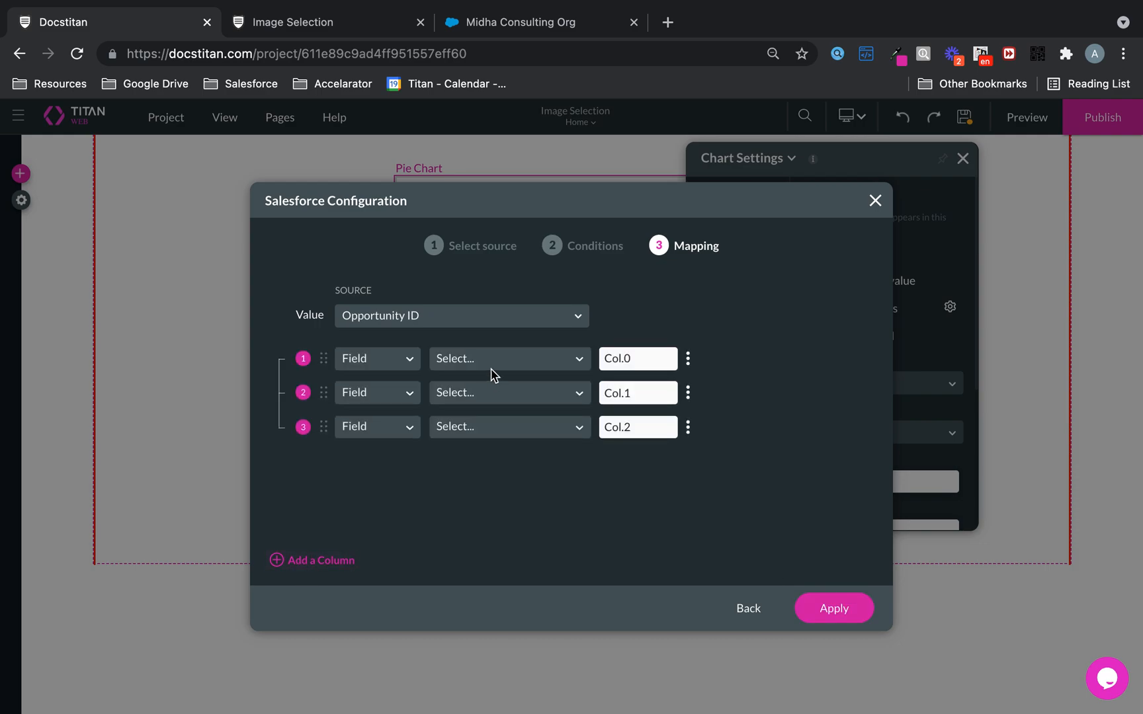
# - Map the three detail columns to Name, Stage and Amount, and apply the configuration
pyautogui.click(498, 360)
pyautogui.write('name')
pyautogui.click(482, 399)
pyautogui.click(482, 399)
pyautogui.write('stage')
pyautogui.click(467, 433)
pyautogui.click(470, 429)
pyautogui.write('amount')
pyautogui.click(440, 464)
pyautogui.click(854, 602)
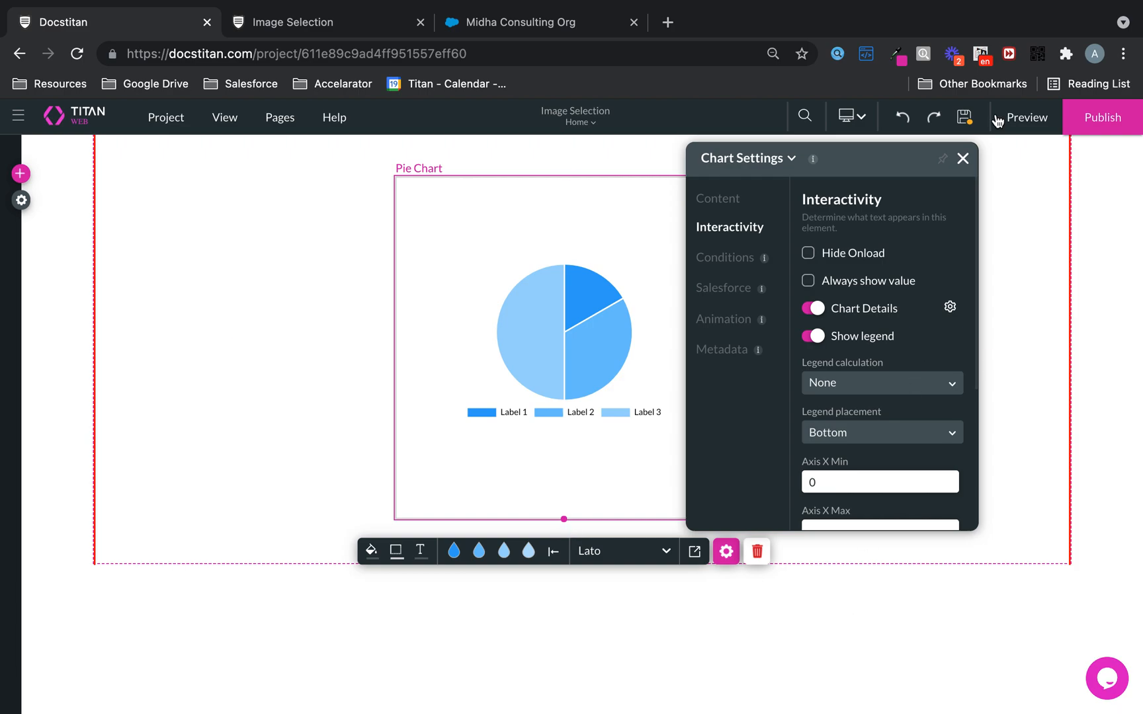
# - Close the chart settings, nudge the chart slightly up and right, and open the style customization of its details modal
pyautogui.click(963, 160)
pyautogui.moveTo(692, 287); pyautogui.dragTo(717, 273)
pyautogui.click(717, 537)
pyautogui.click(714, 426)
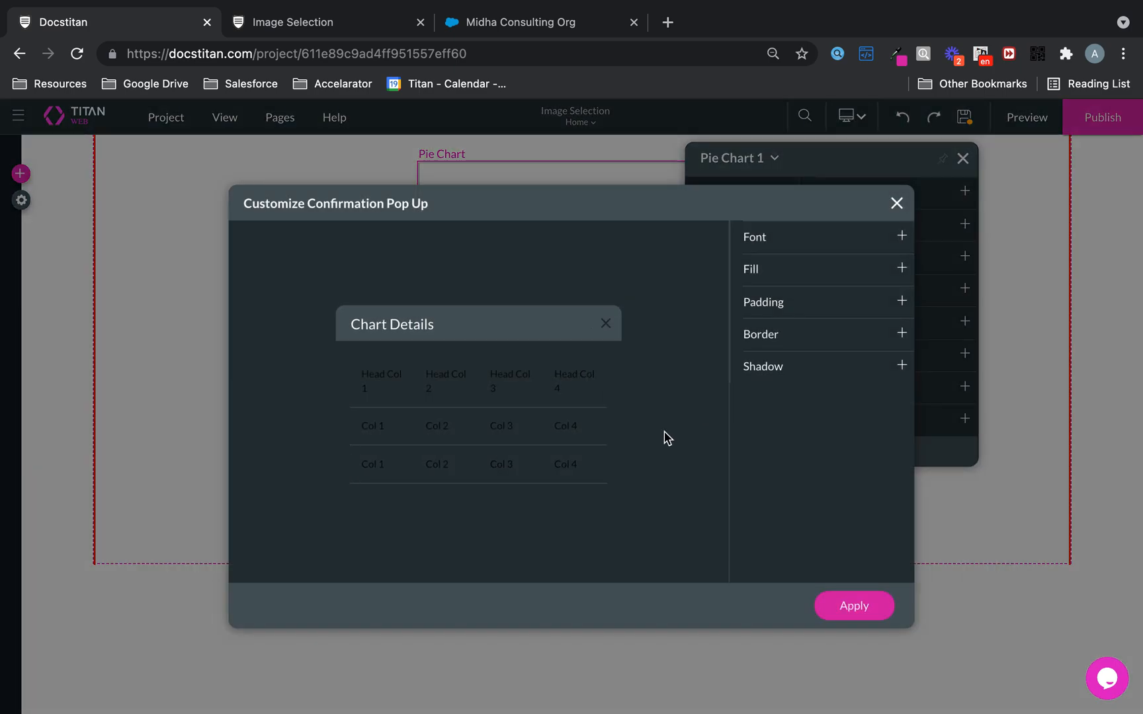
# - Set the fill color of the Chart Details pop-up to white (#FFFFFF)
pyautogui.click(752, 269)
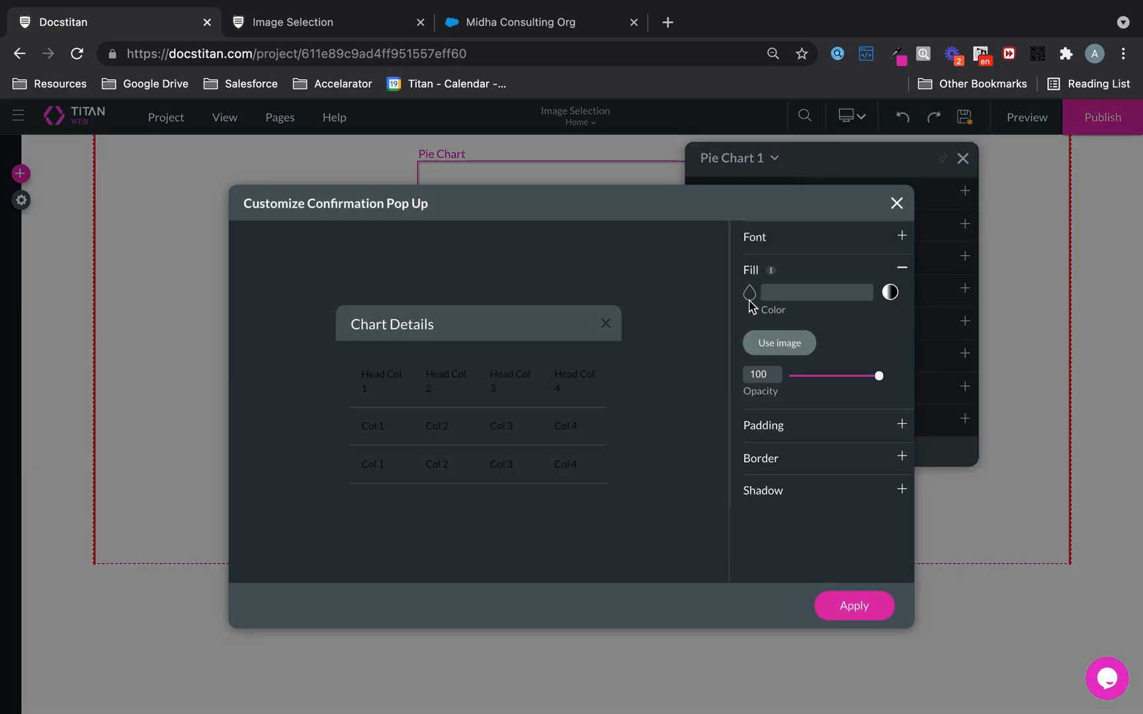
pyautogui.click(750, 292)
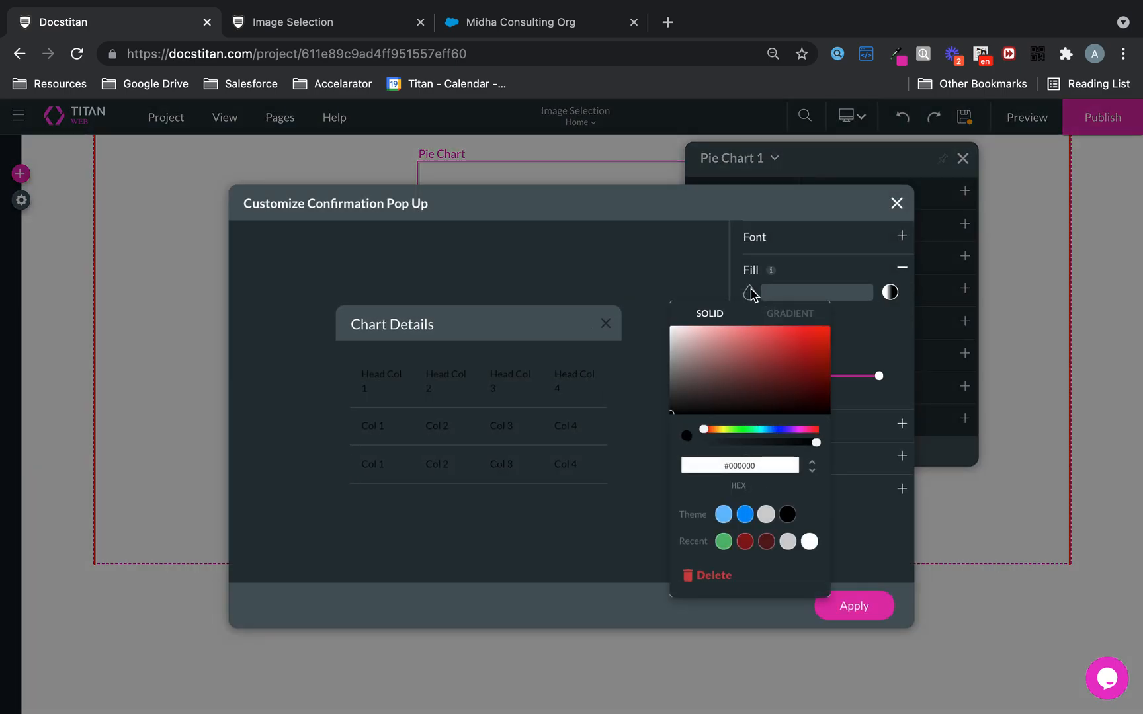
pyautogui.click(808, 542)
pyautogui.click(892, 499)
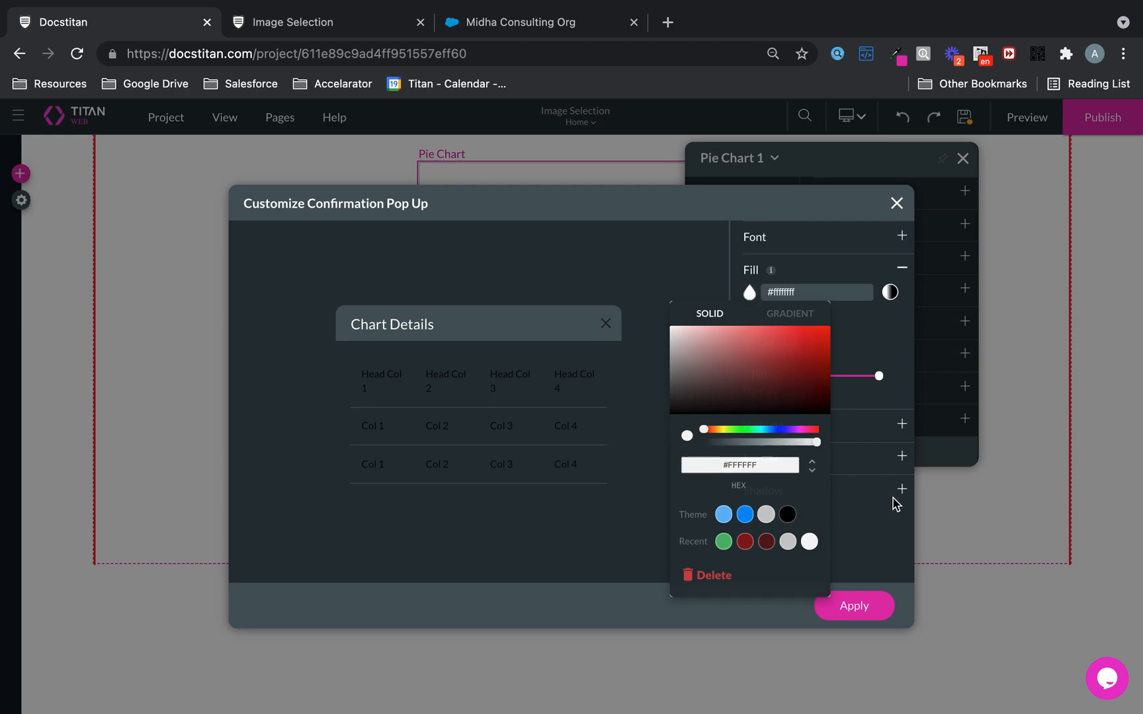
# - Set the fill of the pop-up's table body area to white (#FFFFFF) and apply the styling
pyautogui.click(532, 367)
pyautogui.click(609, 367)
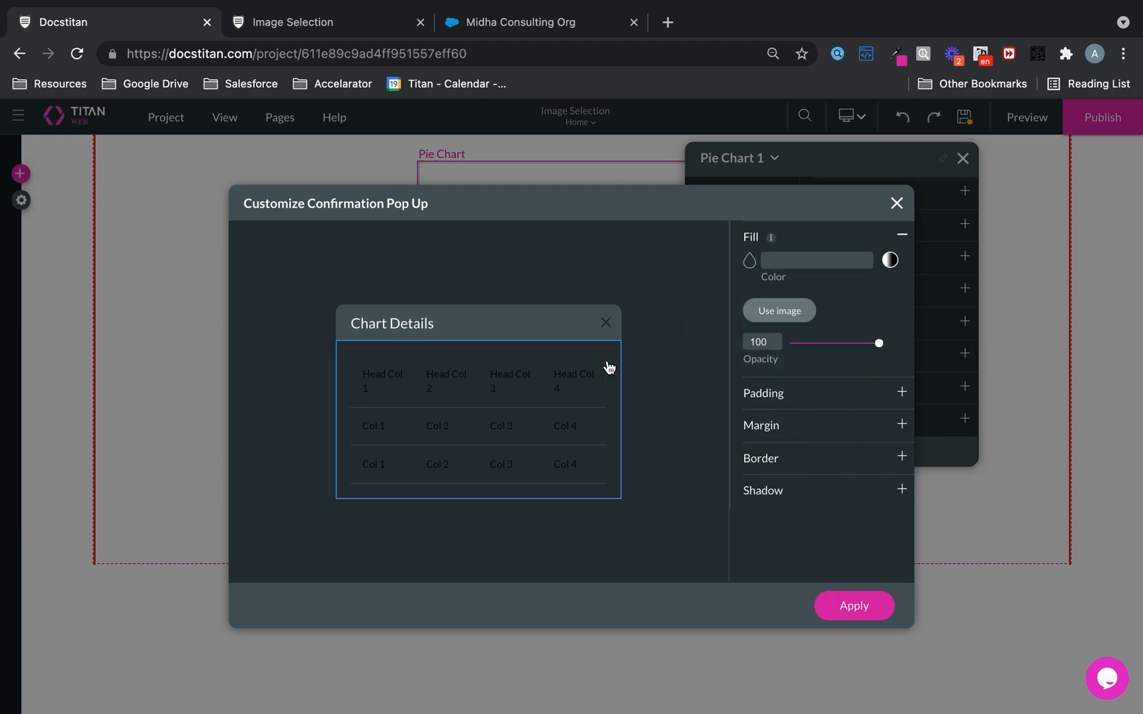
pyautogui.click(749, 260)
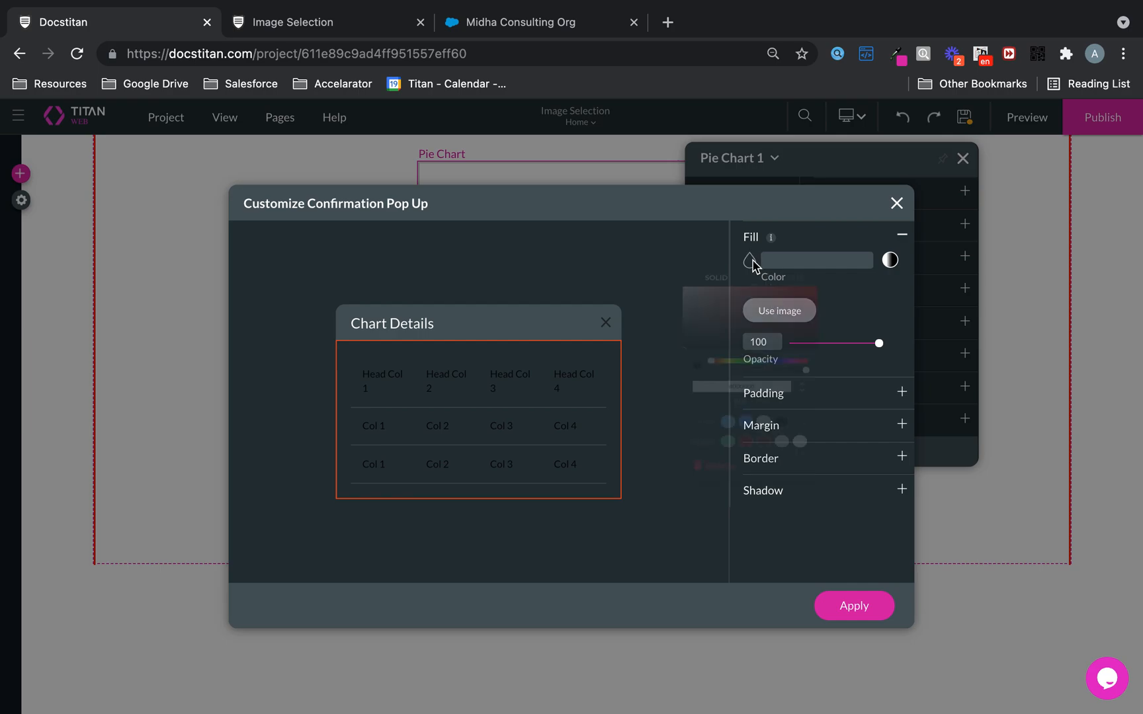
pyautogui.click(809, 508)
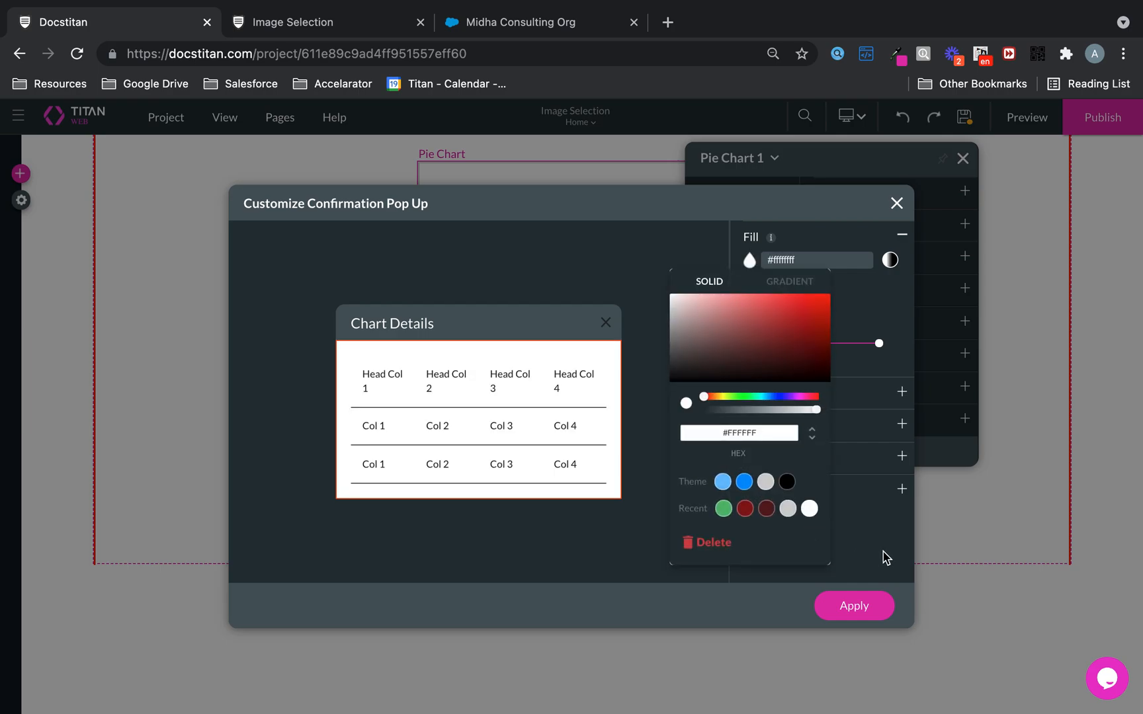
pyautogui.click(858, 604)
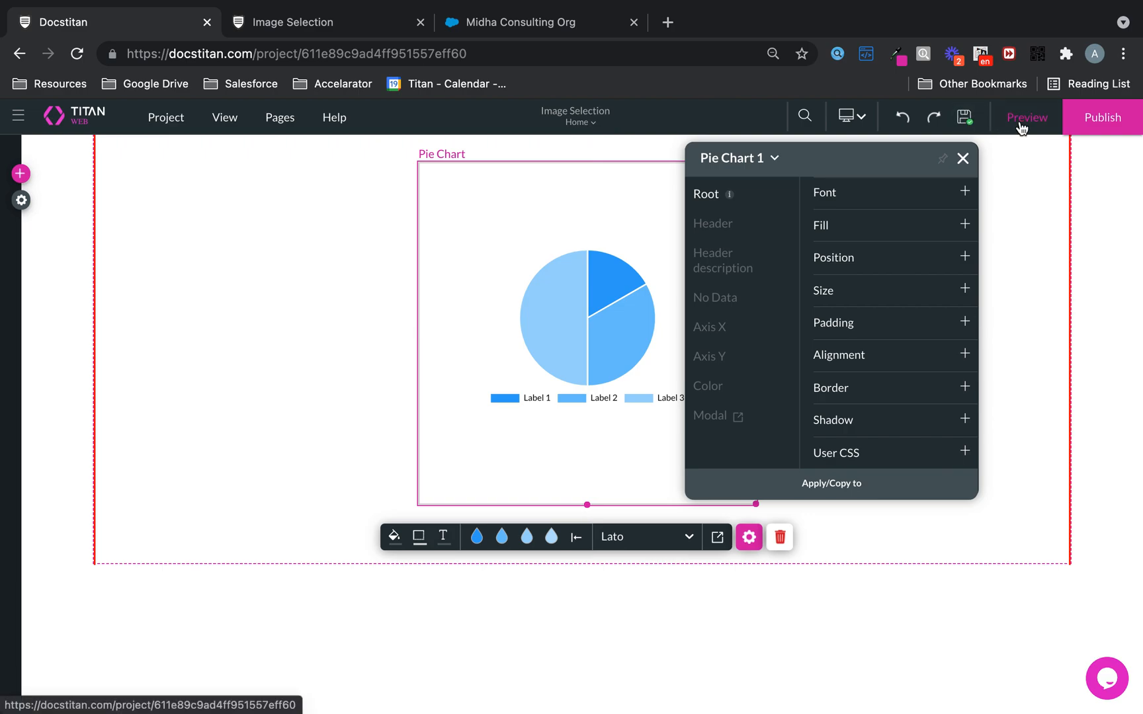
# - Preview the page and open the chart details for the Prospecting slice
pyautogui.click(1021, 126)
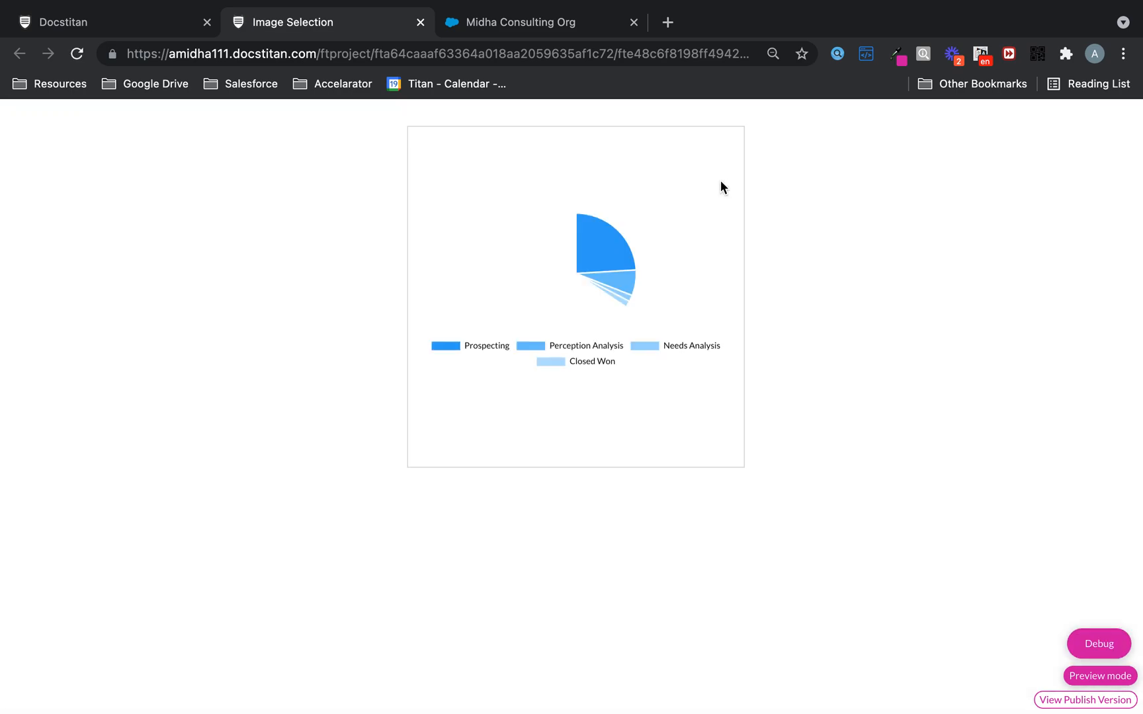
pyautogui.click(595, 252)
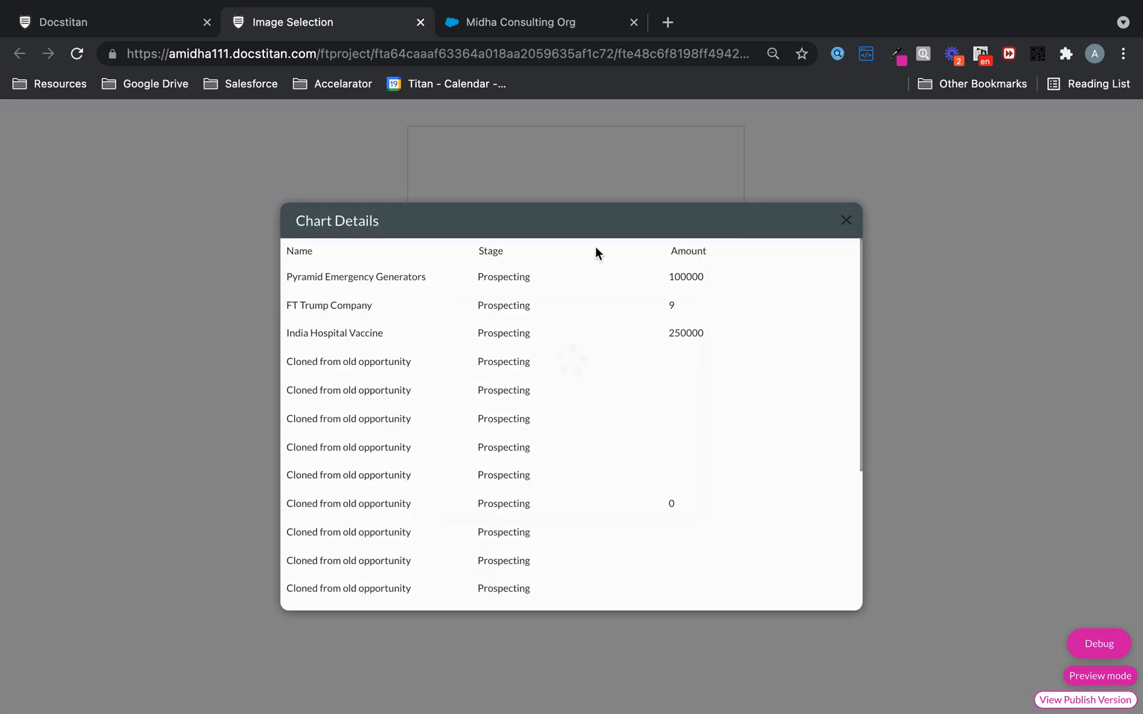
# - Review the chart details records for the Prospecting, Perception Analysis, Needs Analysis and Closed Won slices in the preview
pyautogui.scroll(-5, 498, 450)
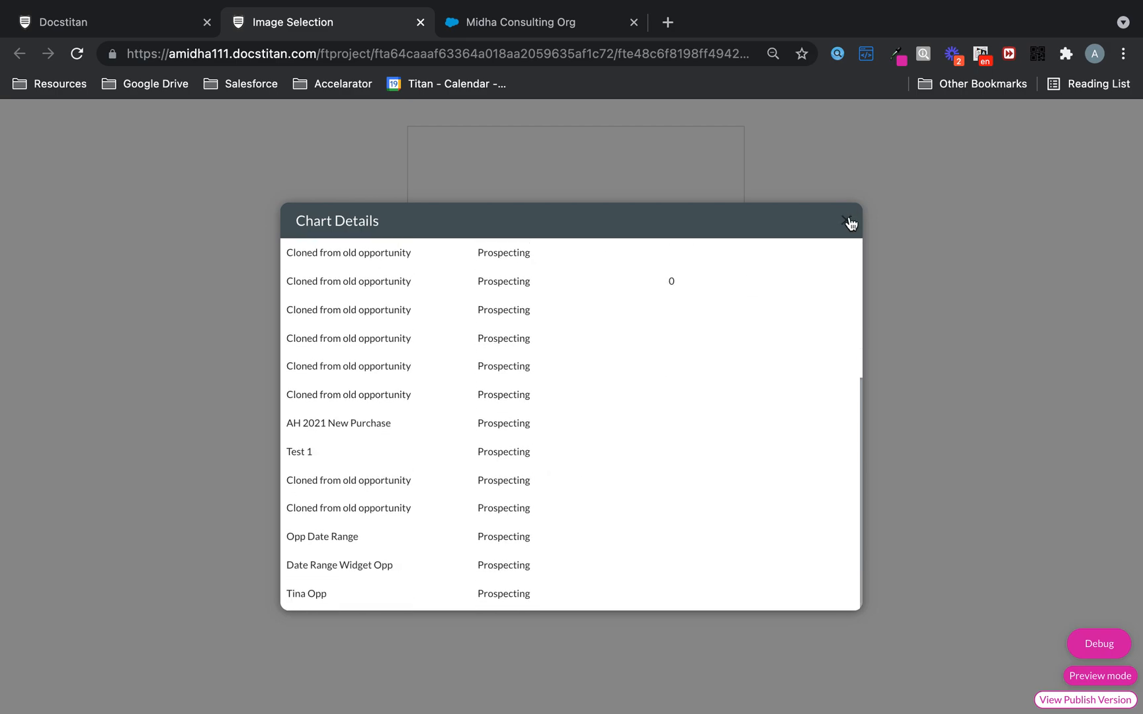
pyautogui.click(846, 221)
pyautogui.click(550, 260)
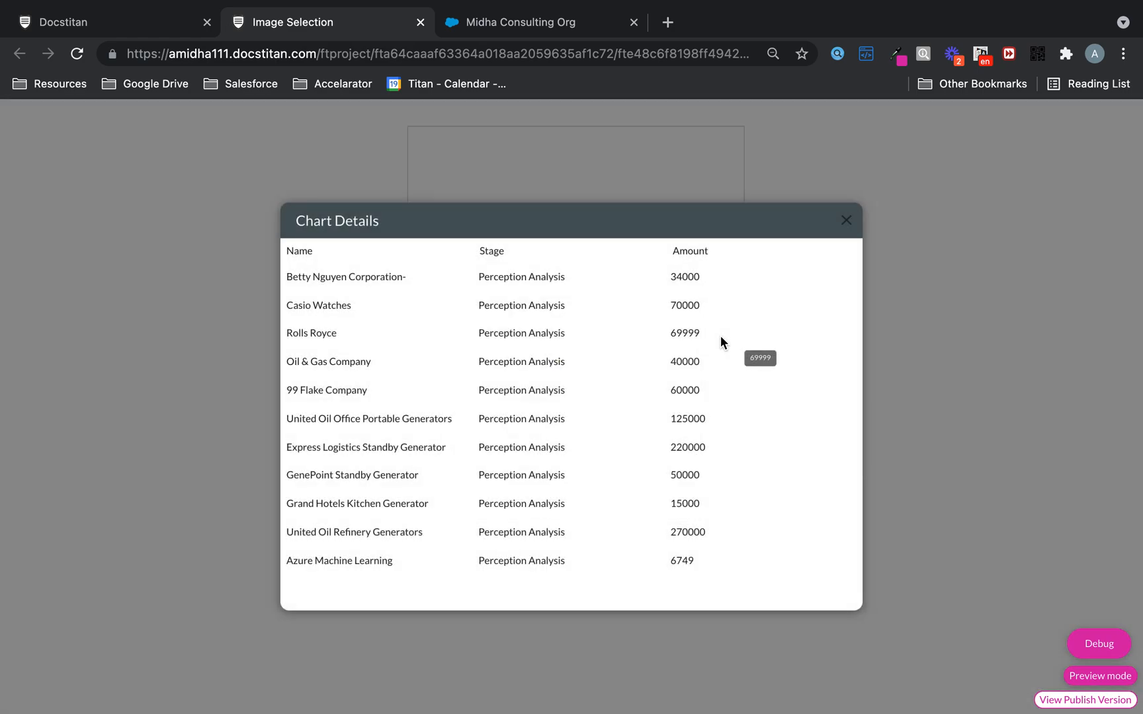
pyautogui.click(846, 221)
pyautogui.click(565, 234)
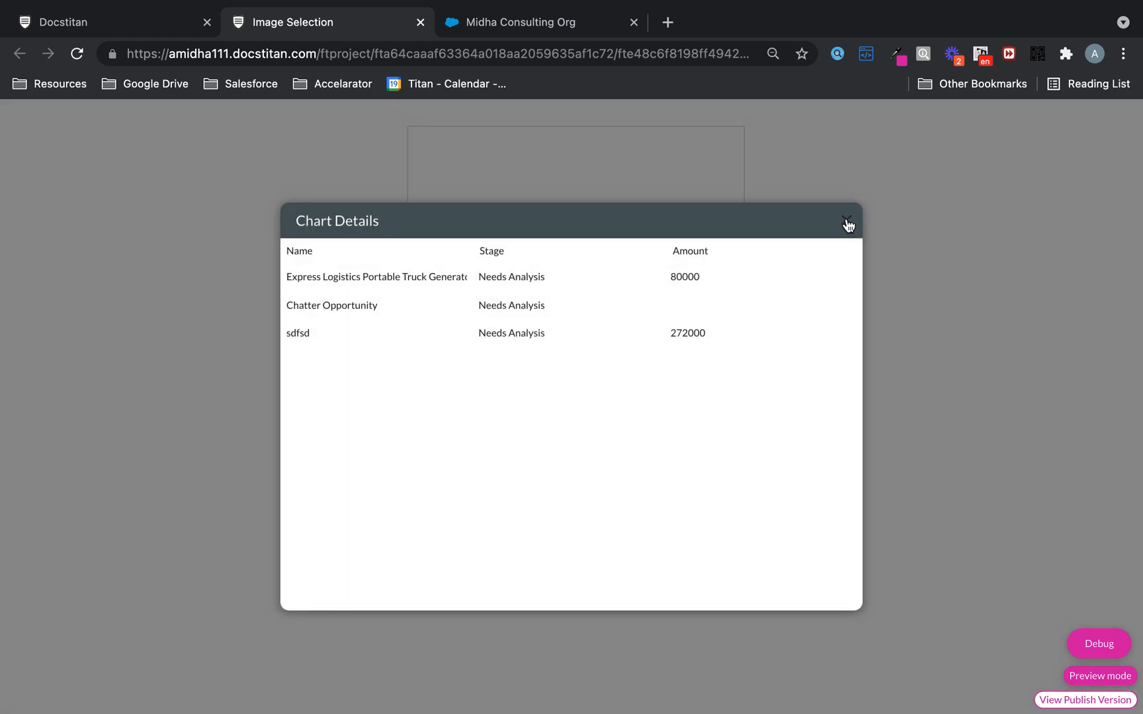
pyautogui.click(846, 222)
pyautogui.click(574, 226)
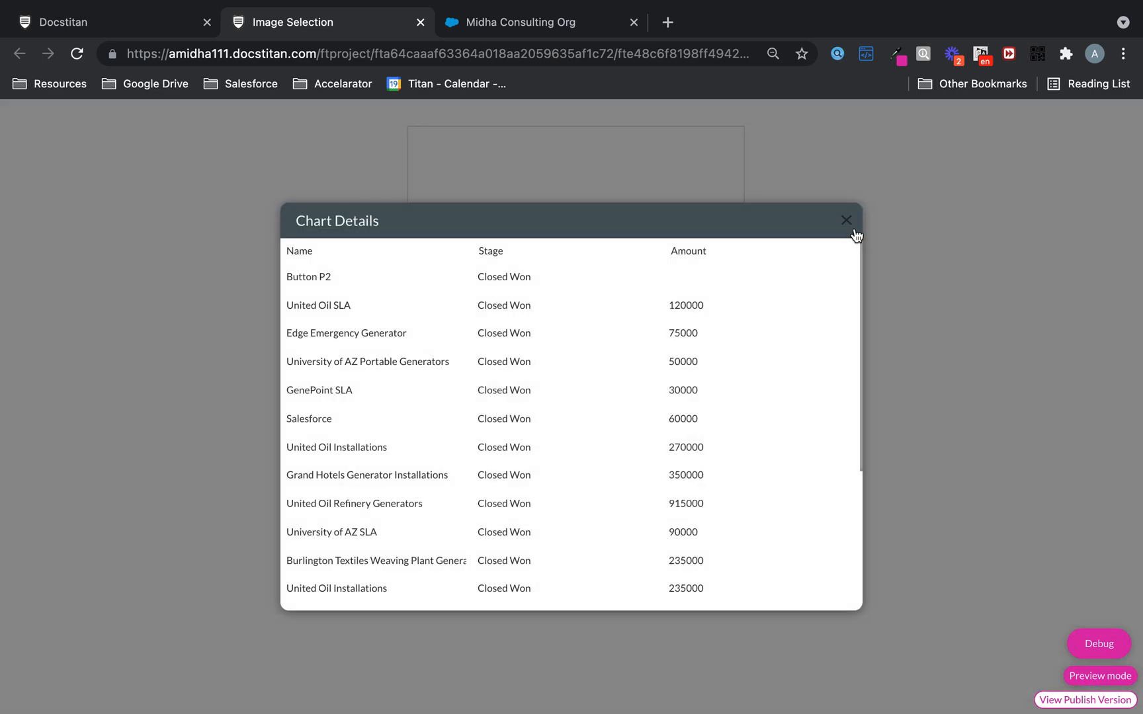
pyautogui.click(848, 222)
# - Return to the page editor and examine the Sliced by X mapping in the pie chart's Salesforce configuration
pyautogui.click(67, 22)
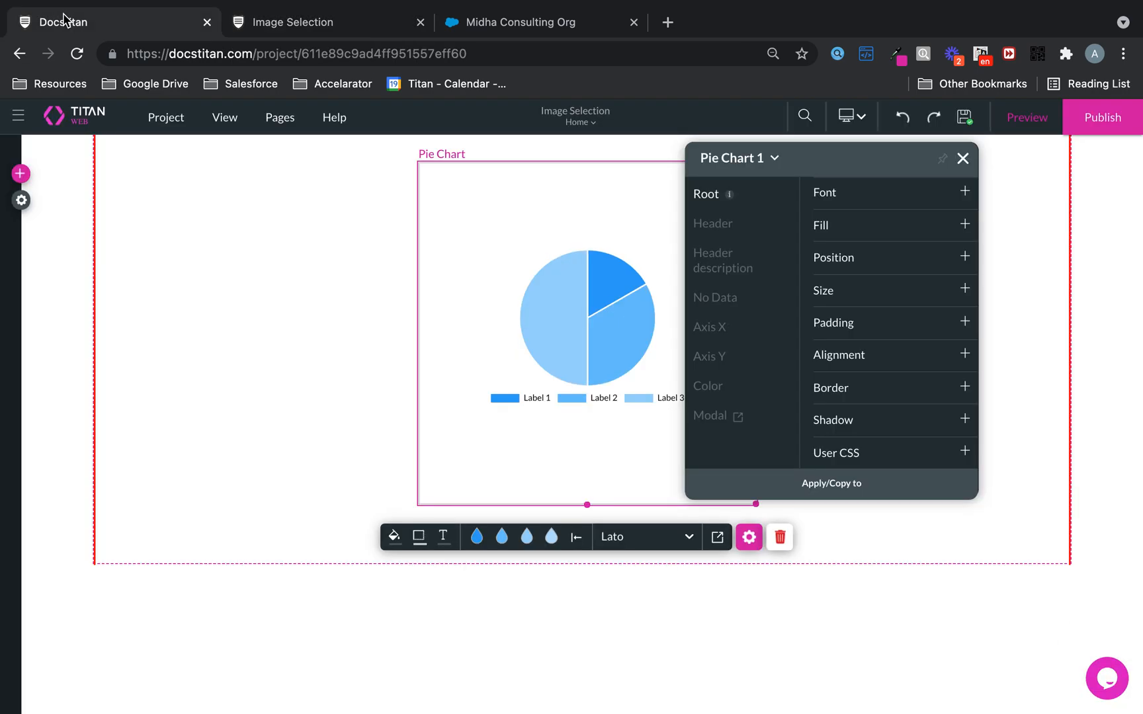
pyautogui.click(748, 537)
pyautogui.click(849, 258)
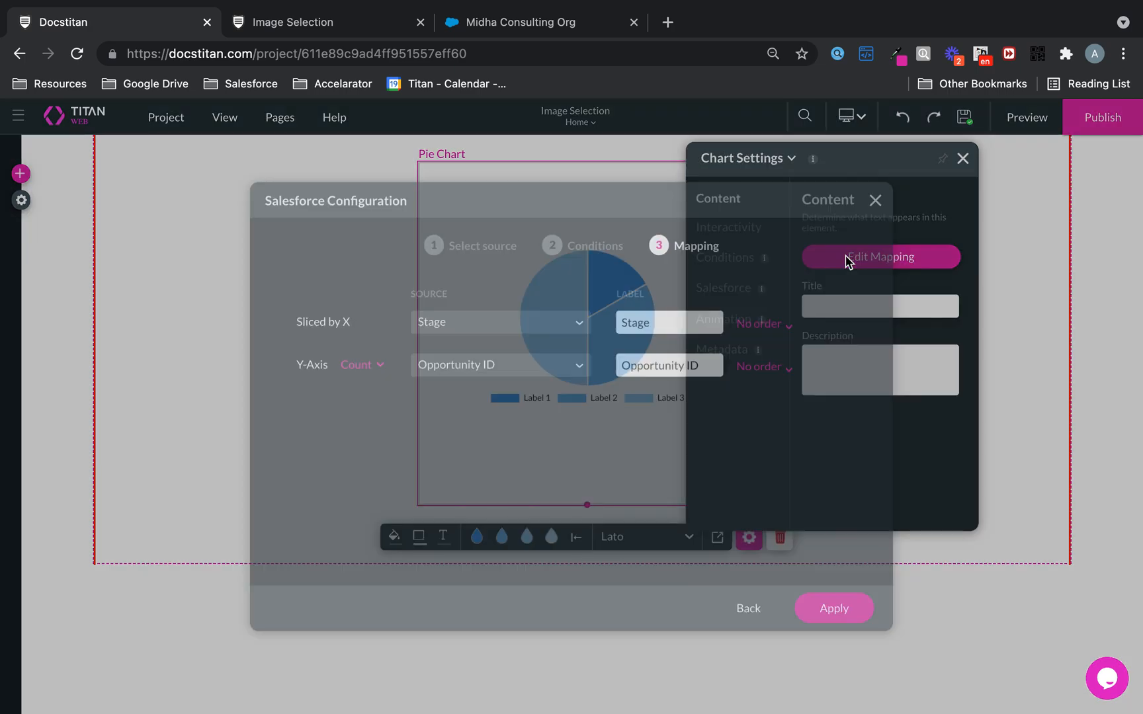
pyautogui.moveTo(292, 328); pyautogui.dragTo(419, 328)
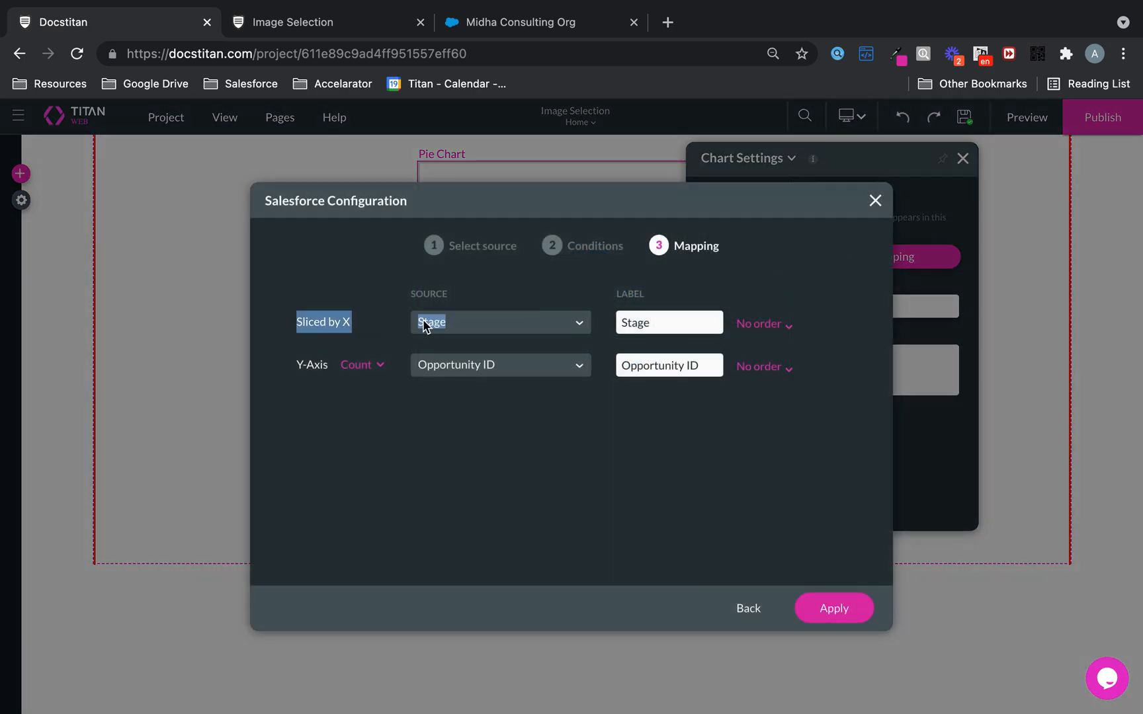
pyautogui.click(531, 303)
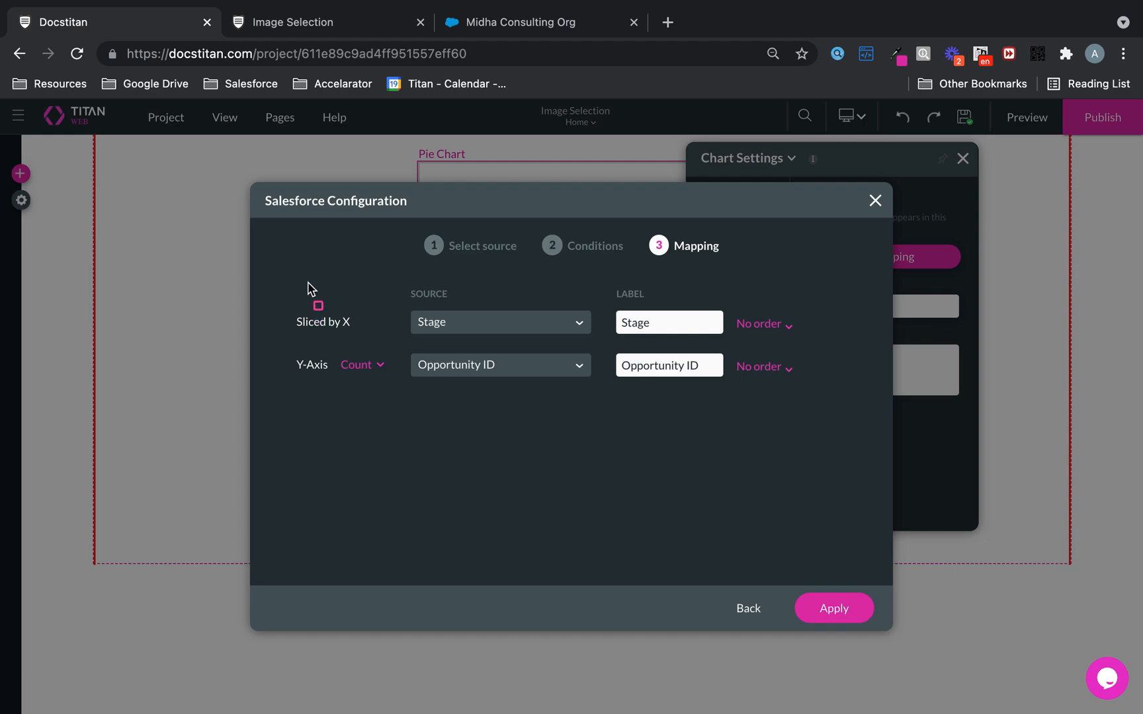
pyautogui.moveTo(295, 292)
pyautogui.mouseDown()
pyautogui.moveTo(821, 387)
pyautogui.moveTo(827, 334)
pyautogui.moveTo(830, 350)
pyautogui.mouseUp()
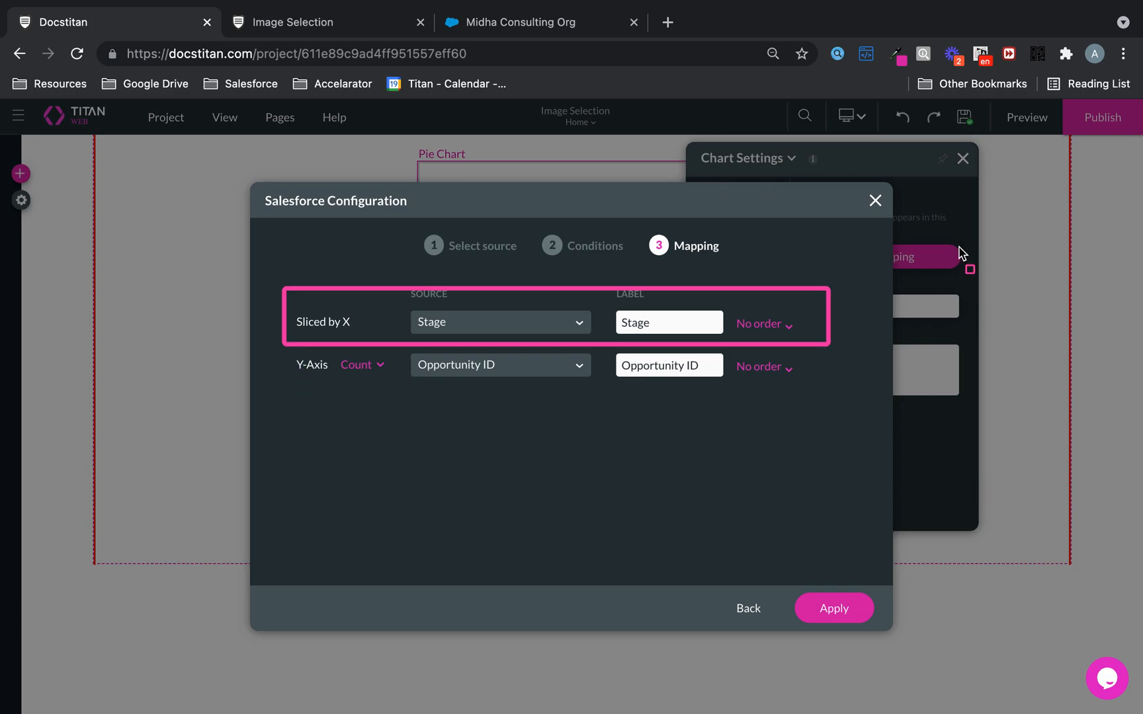
pyautogui.press('Escape')
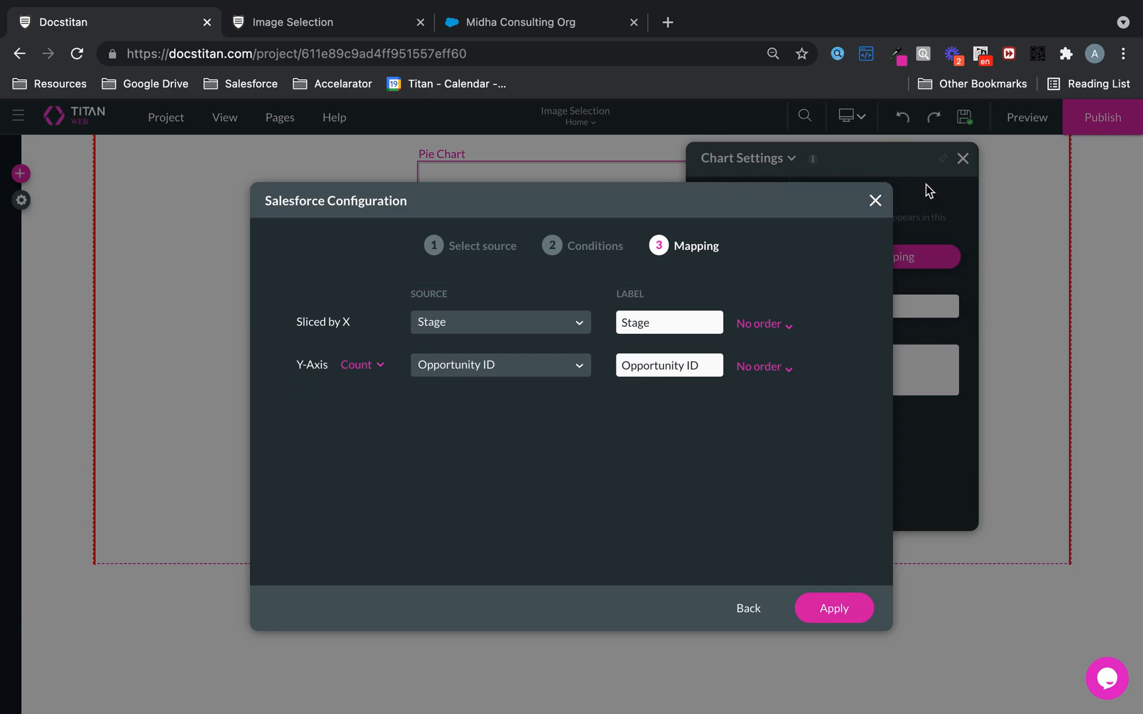
pyautogui.click(874, 201)
# - Change the field of the Chart Details condition to Opportunity ID and apply the configuration
pyautogui.click(758, 235)
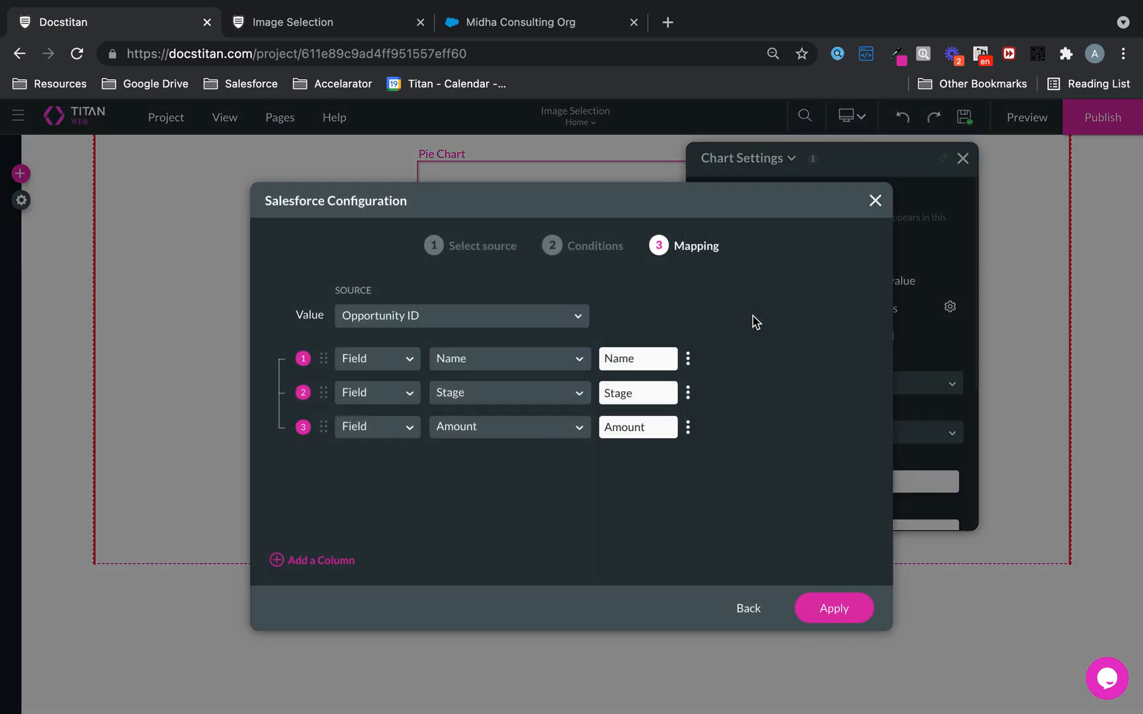
pyautogui.click(731, 605)
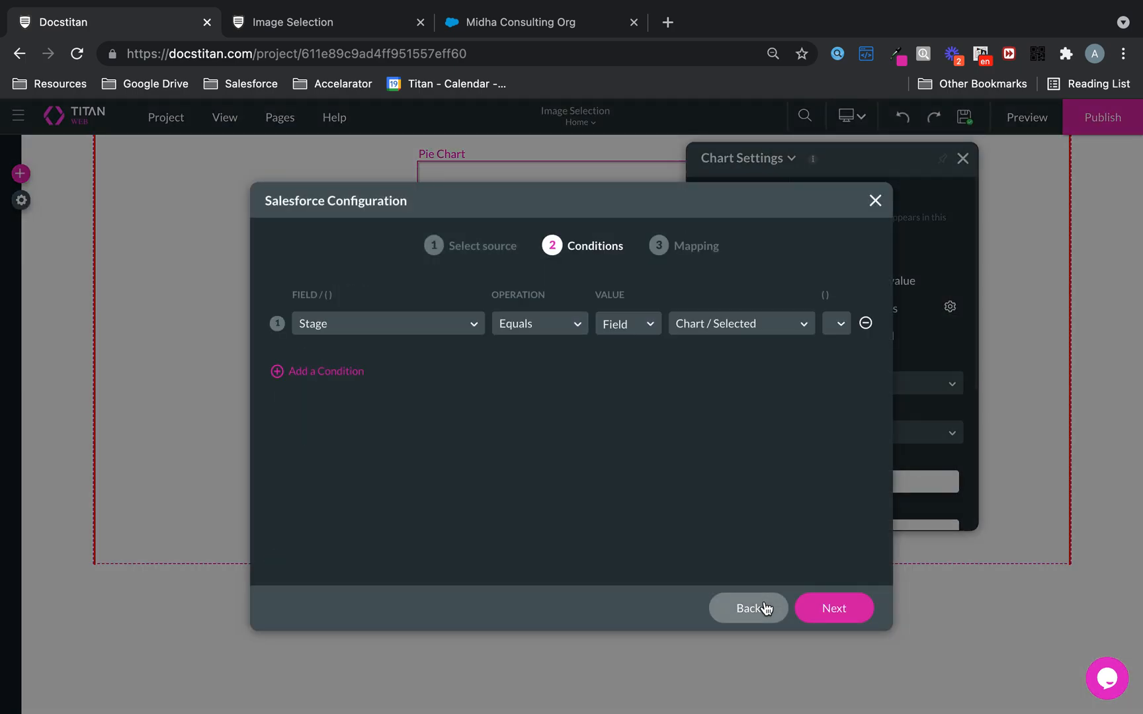
pyautogui.click(762, 606)
pyautogui.click(821, 607)
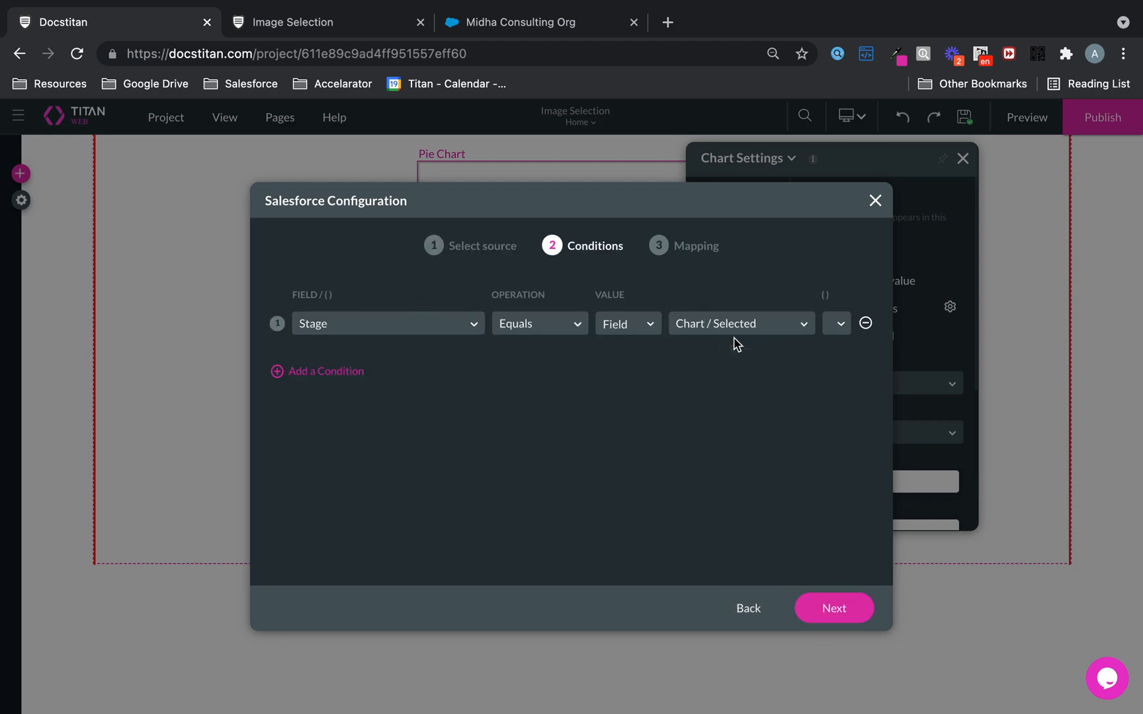
pyautogui.click(455, 325)
pyautogui.click(403, 349)
pyautogui.click(834, 605)
pyautogui.click(834, 605)
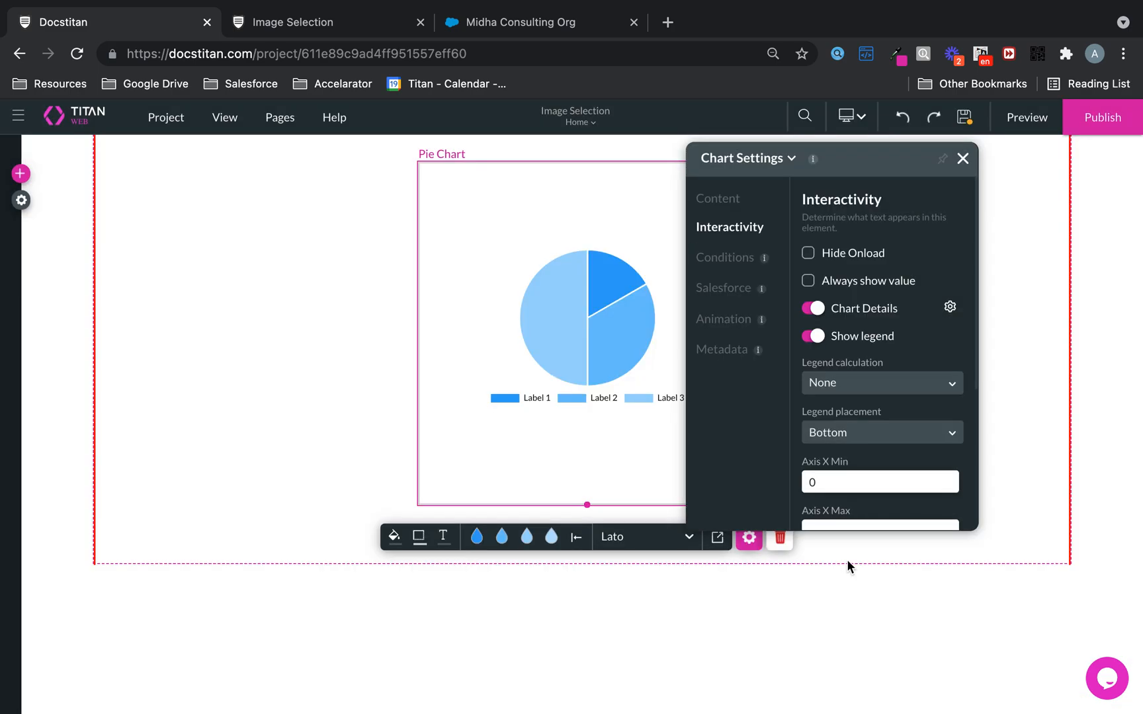
# - Preview the page again, close the old preview, and open the chart details for the Prospecting slice
pyautogui.click(1000, 121)
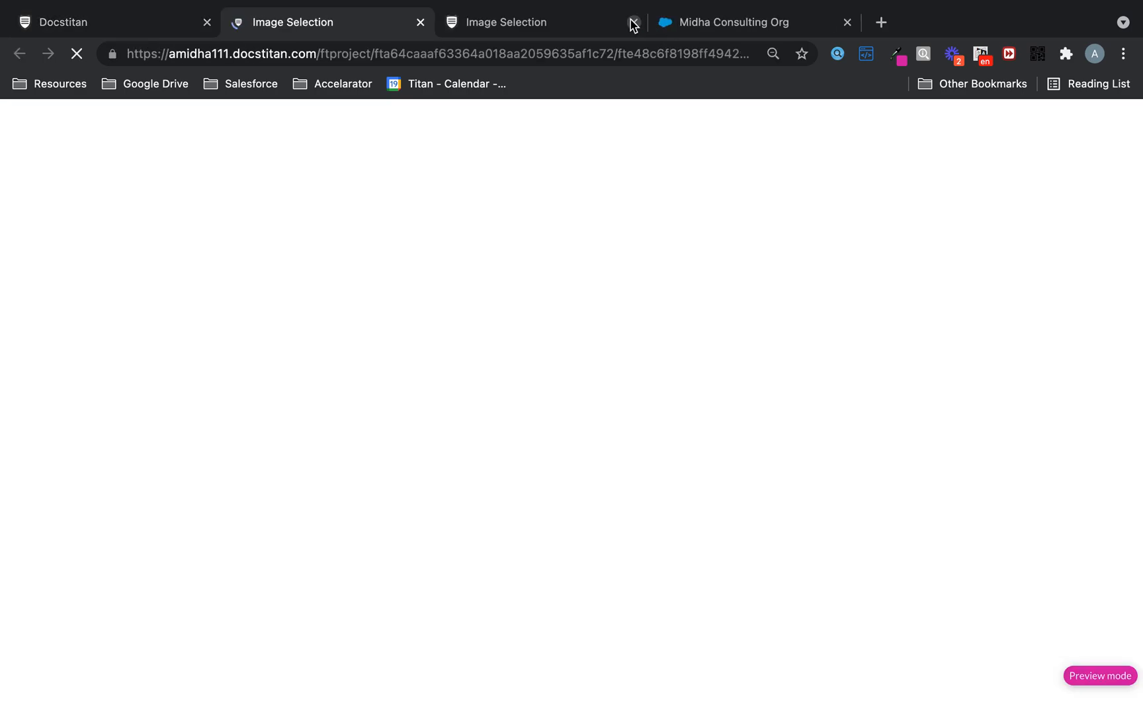
pyautogui.click(634, 22)
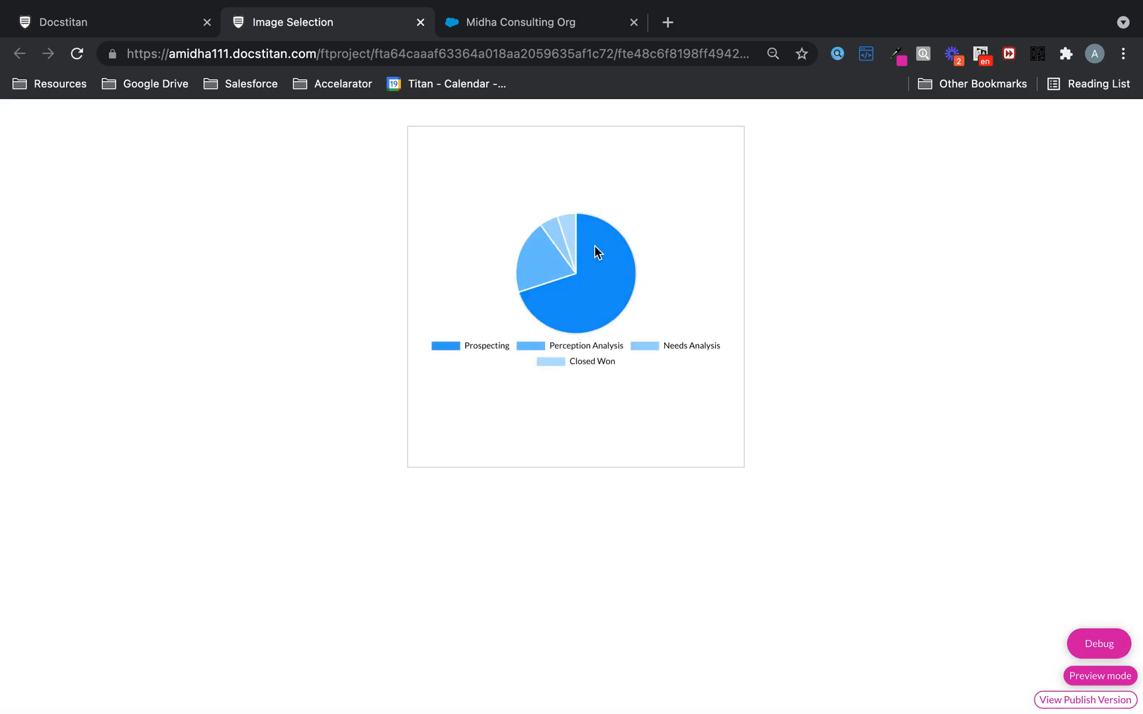
pyautogui.click(594, 248)
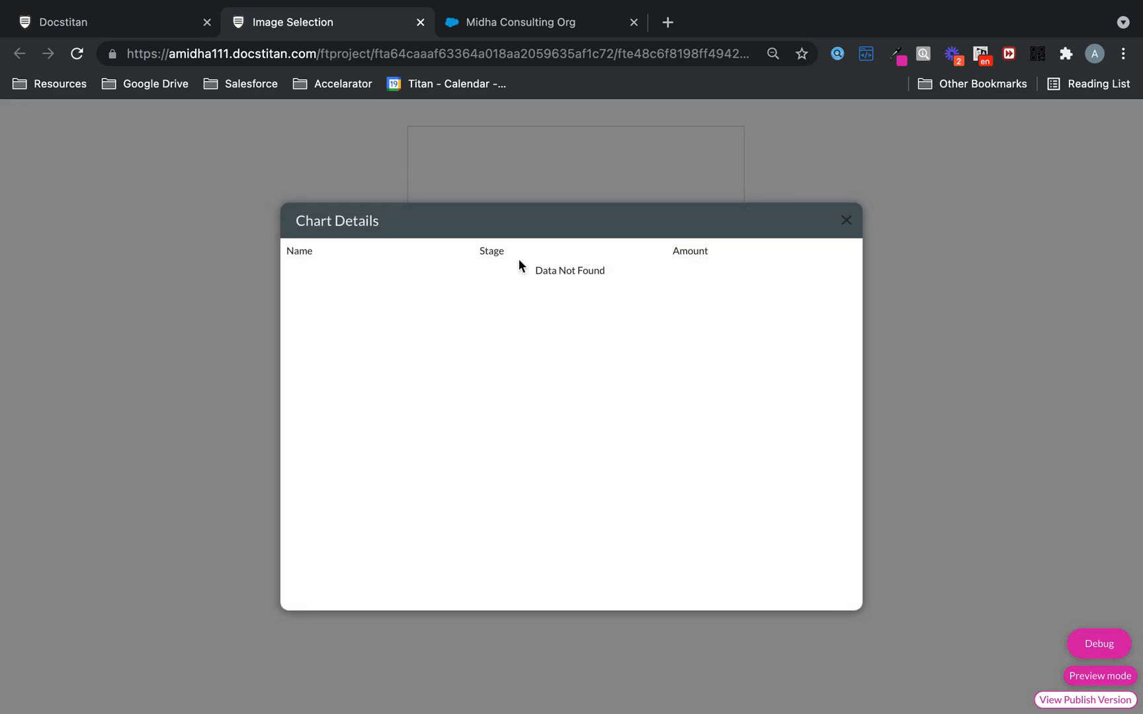
# - Return to the page editor and compare the Chart Details mapping with the pie chart's Sliced by X mapping
pyautogui.click(161, 27)
pyautogui.click(950, 308)
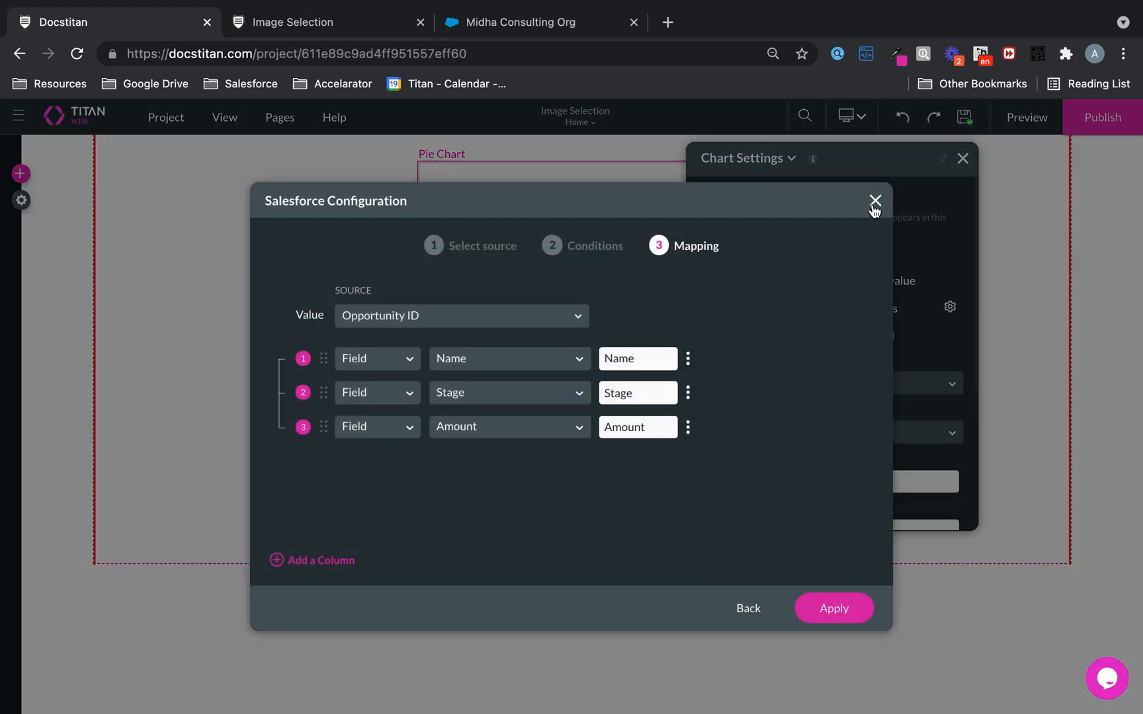
pyautogui.click(874, 201)
pyautogui.click(732, 208)
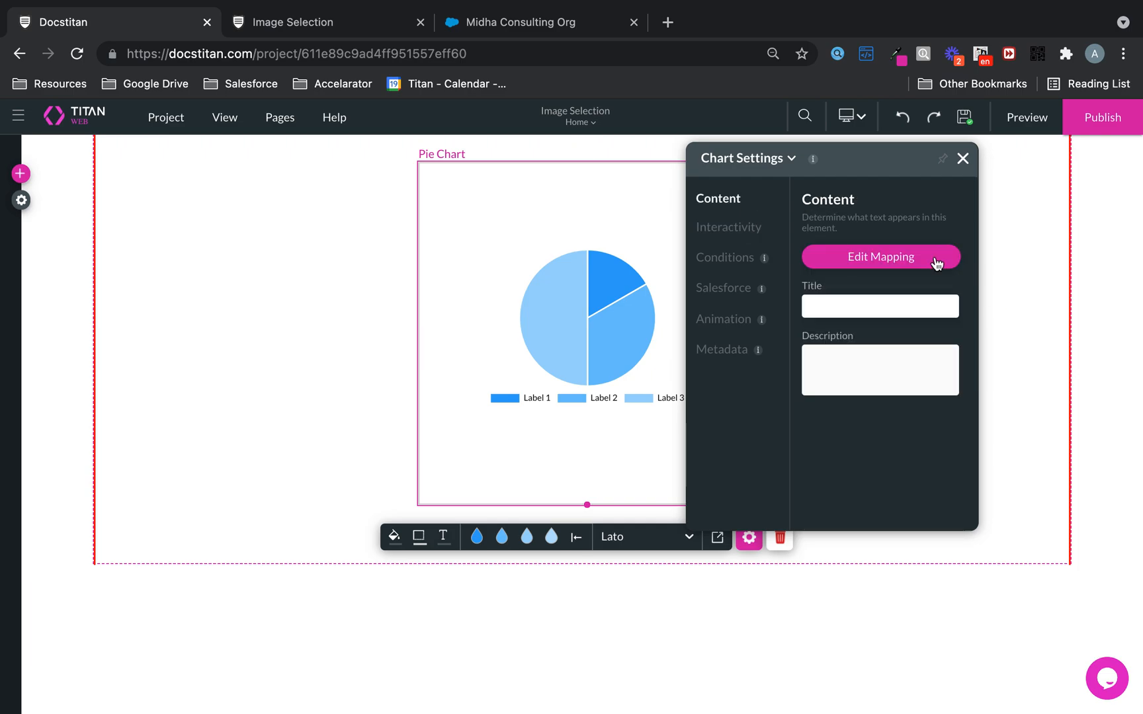
pyautogui.click(924, 259)
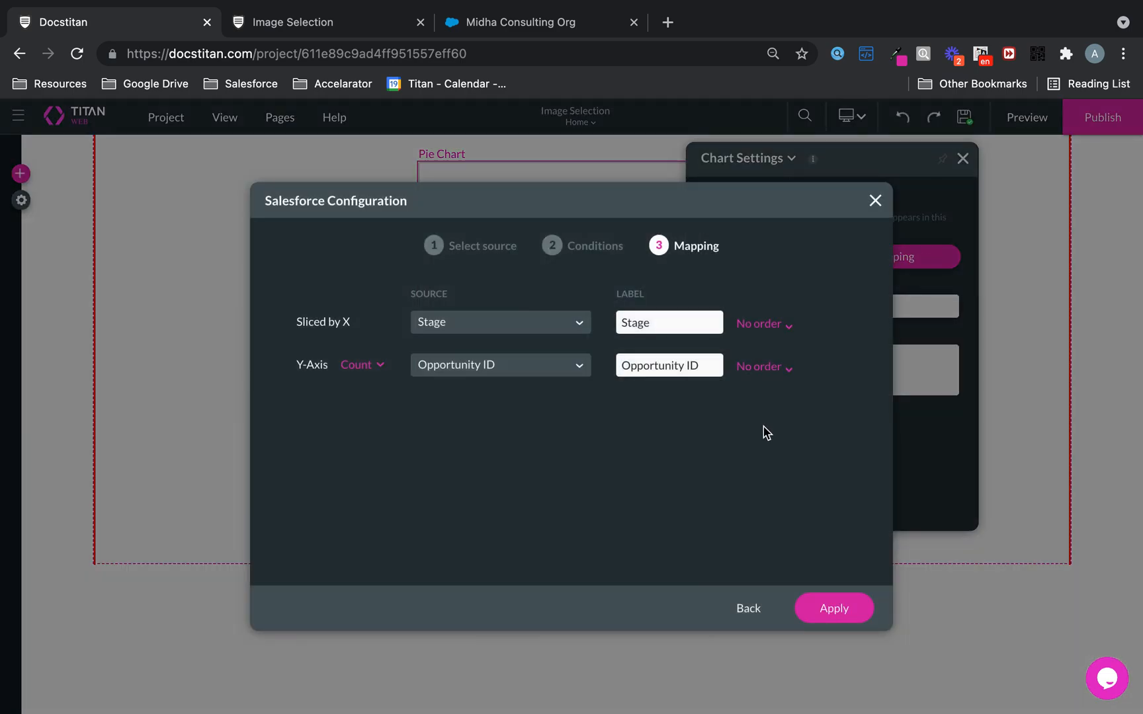
pyautogui.moveTo(268, 295)
pyautogui.mouseDown()
pyautogui.moveTo(522, 357)
pyautogui.moveTo(839, 351)
pyautogui.mouseUp()
pyautogui.moveTo(273, 304); pyautogui.dragTo(837, 346)
pyautogui.click(837, 345)
pyautogui.click(876, 199)
# - Set the field of the Chart Details condition to Stage and apply the configuration
pyautogui.click(717, 228)
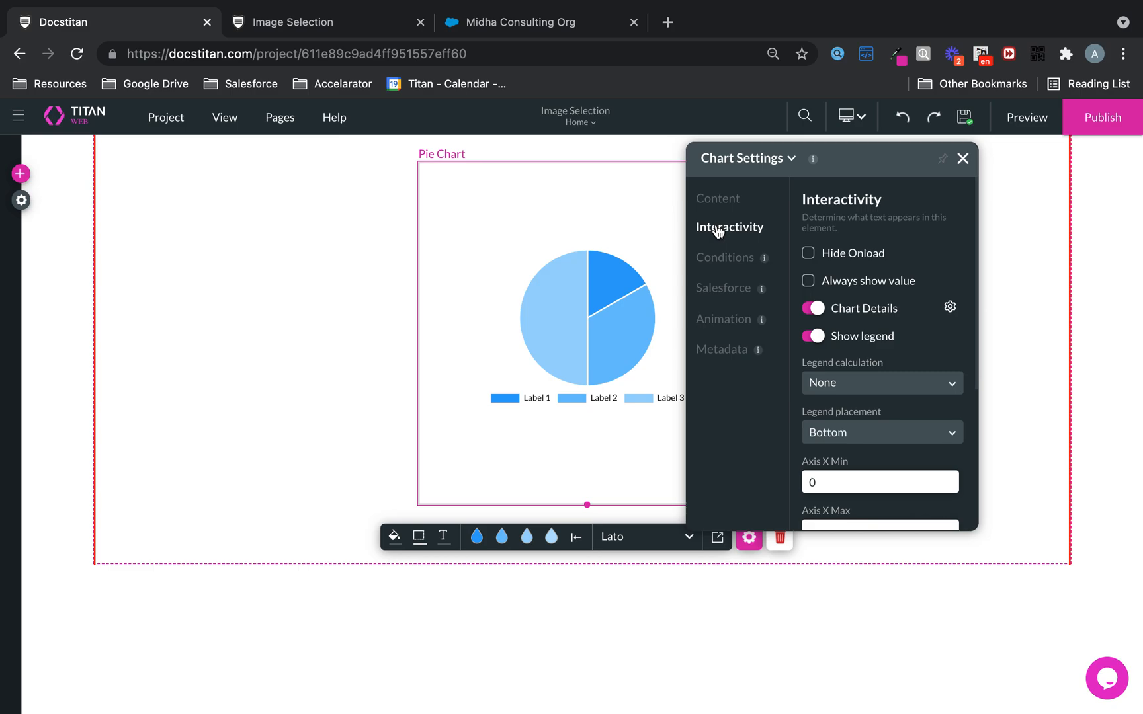
pyautogui.click(949, 308)
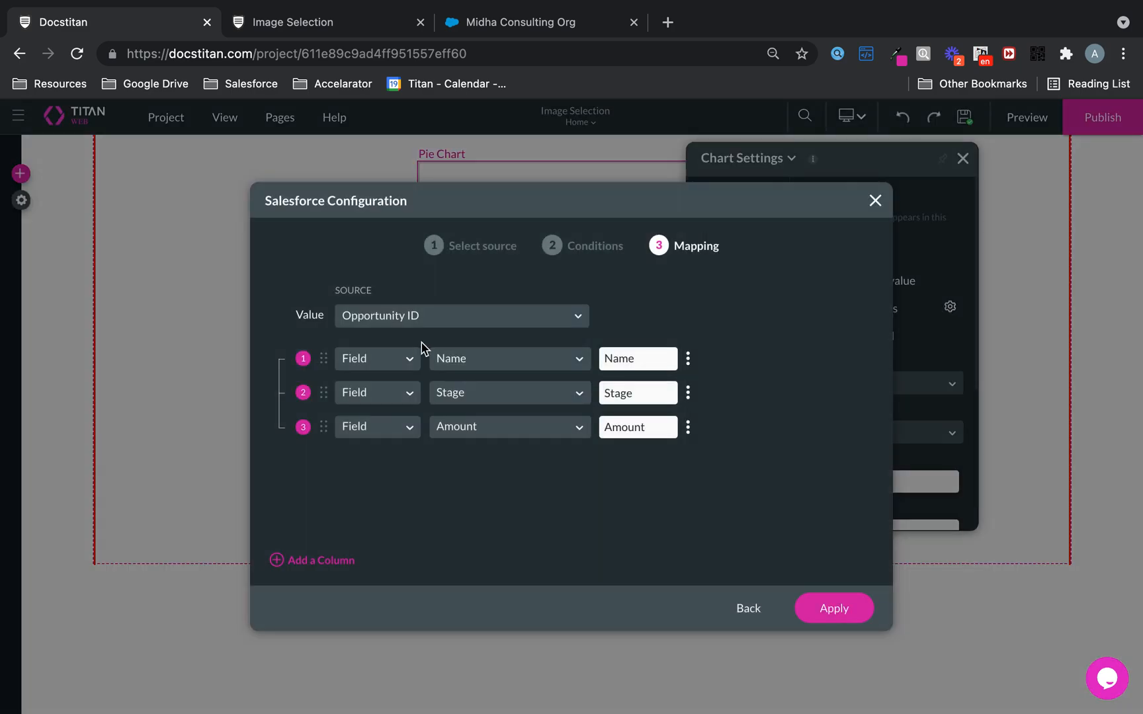
pyautogui.click(745, 607)
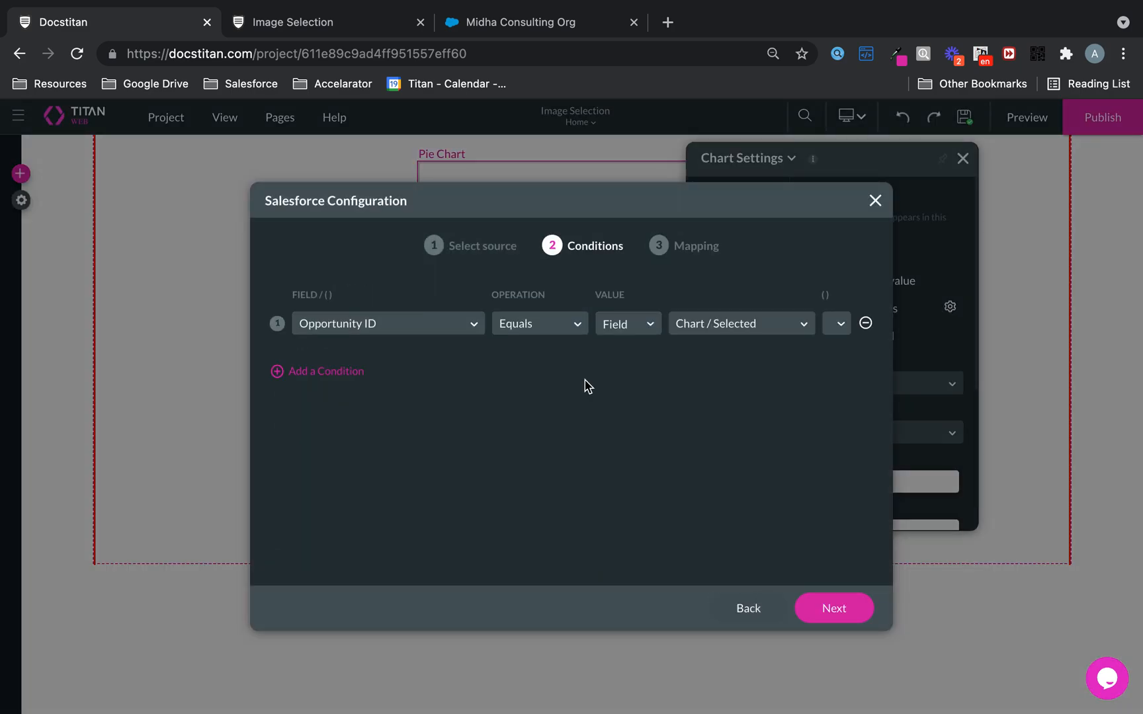
pyautogui.click(428, 322)
pyautogui.write('stag')
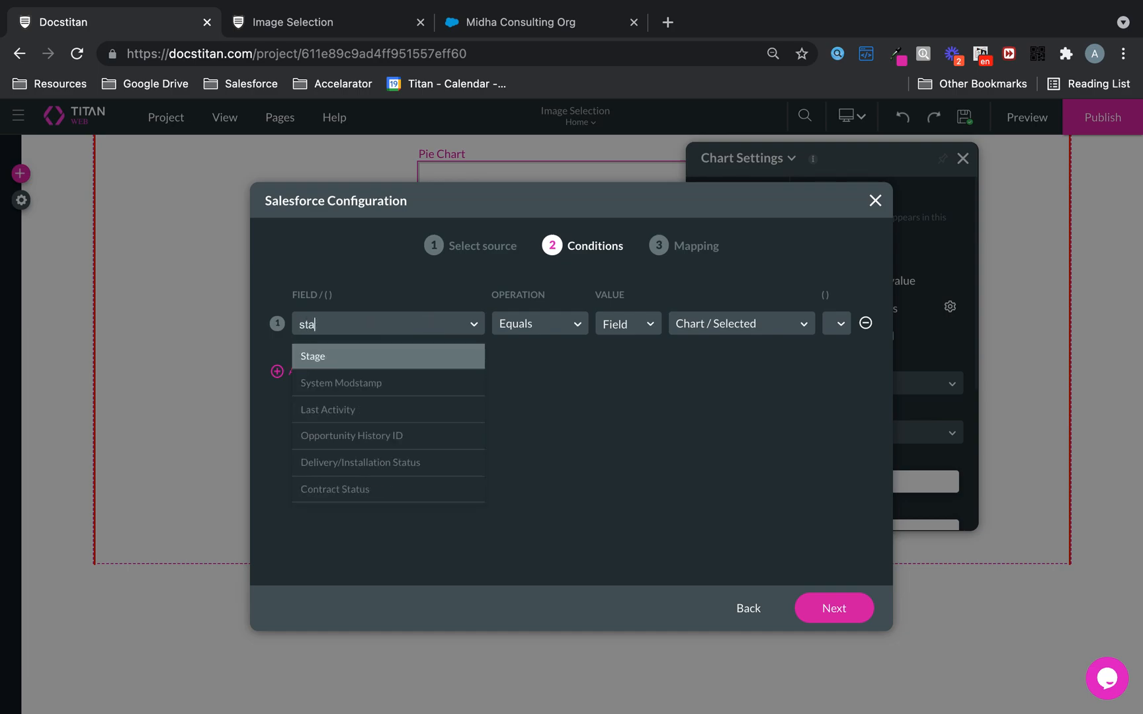
pyautogui.click(417, 355)
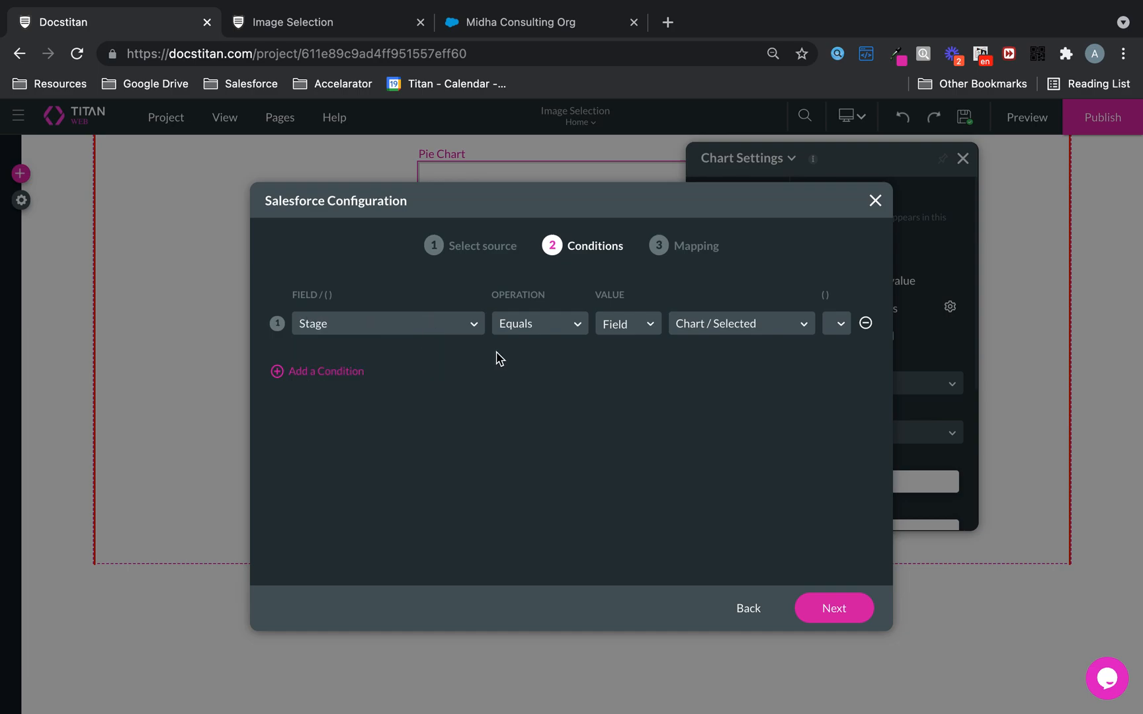
pyautogui.click(807, 607)
pyautogui.click(807, 607)
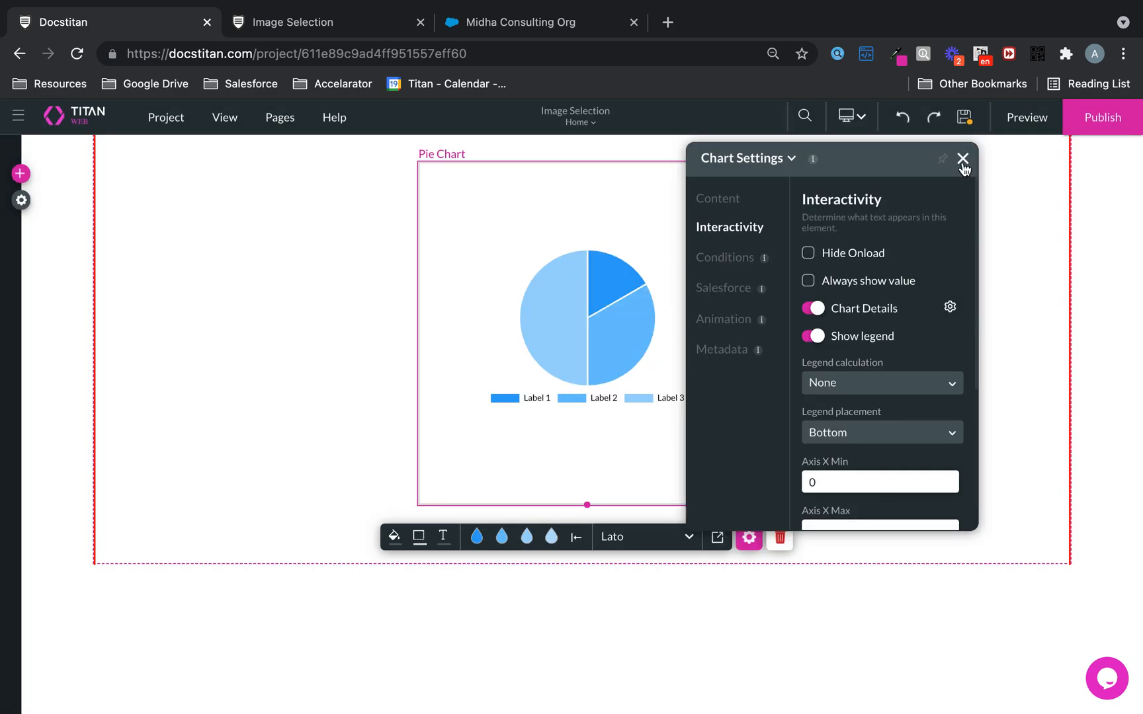
# - Move the pie chart to the left edge of the page strip and add a table element to its right
pyautogui.moveTo(511, 202); pyautogui.dragTo(198, 207)
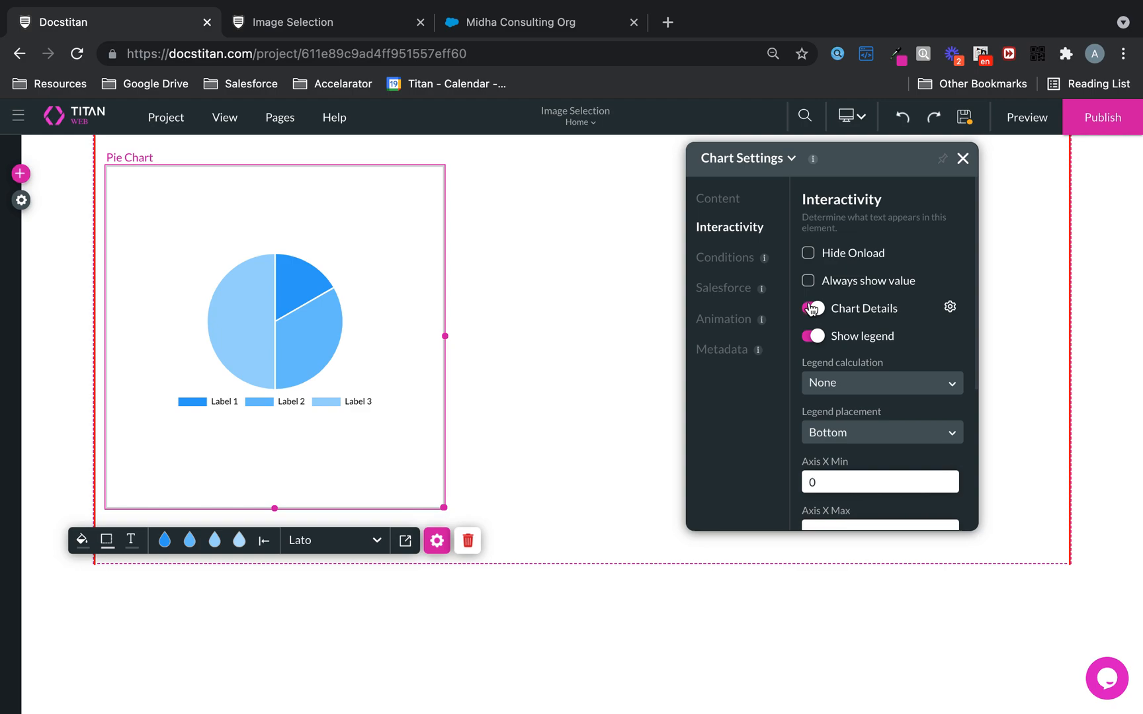
pyautogui.click(962, 159)
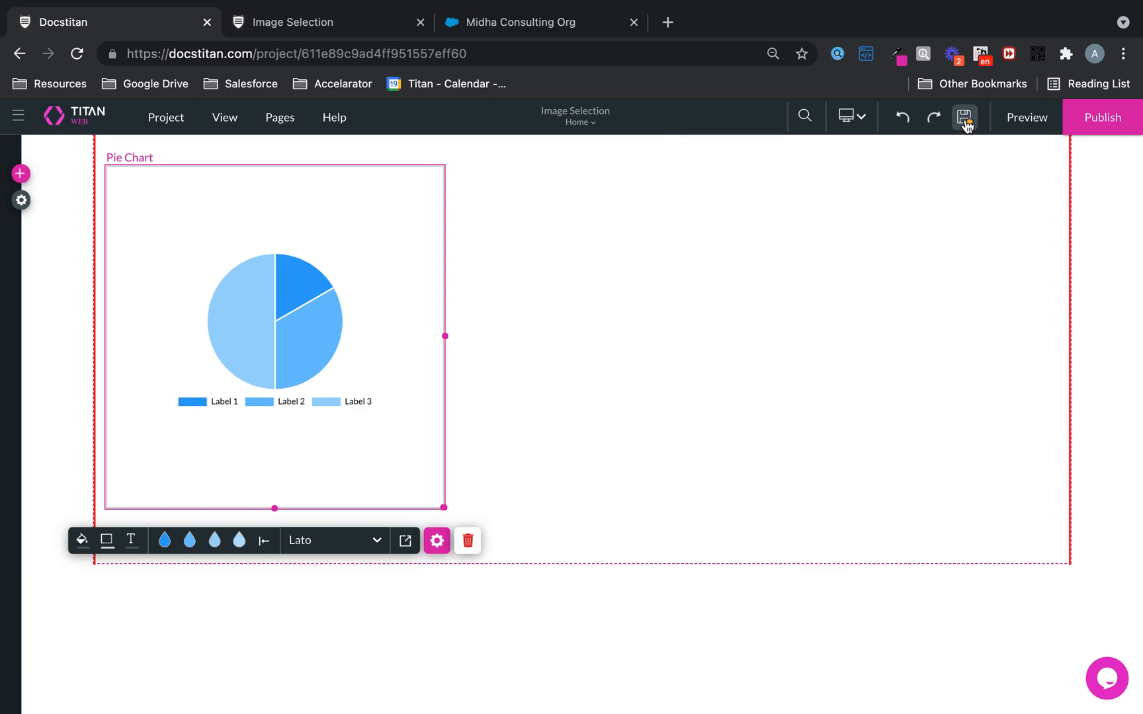
pyautogui.click(20, 174)
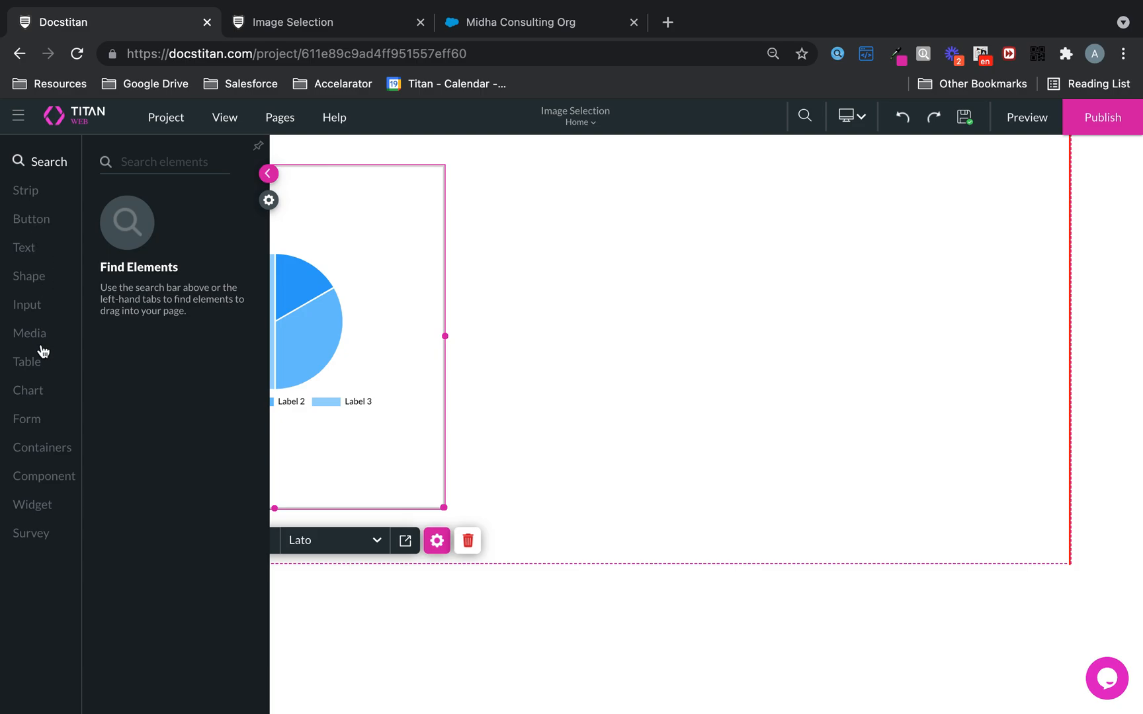
pyautogui.click(27, 362)
pyautogui.moveTo(202, 346); pyautogui.dragTo(776, 306)
# - Select the Opportunity object as the new table's Salesforce source and proceed to its conditions
pyautogui.click(583, 322)
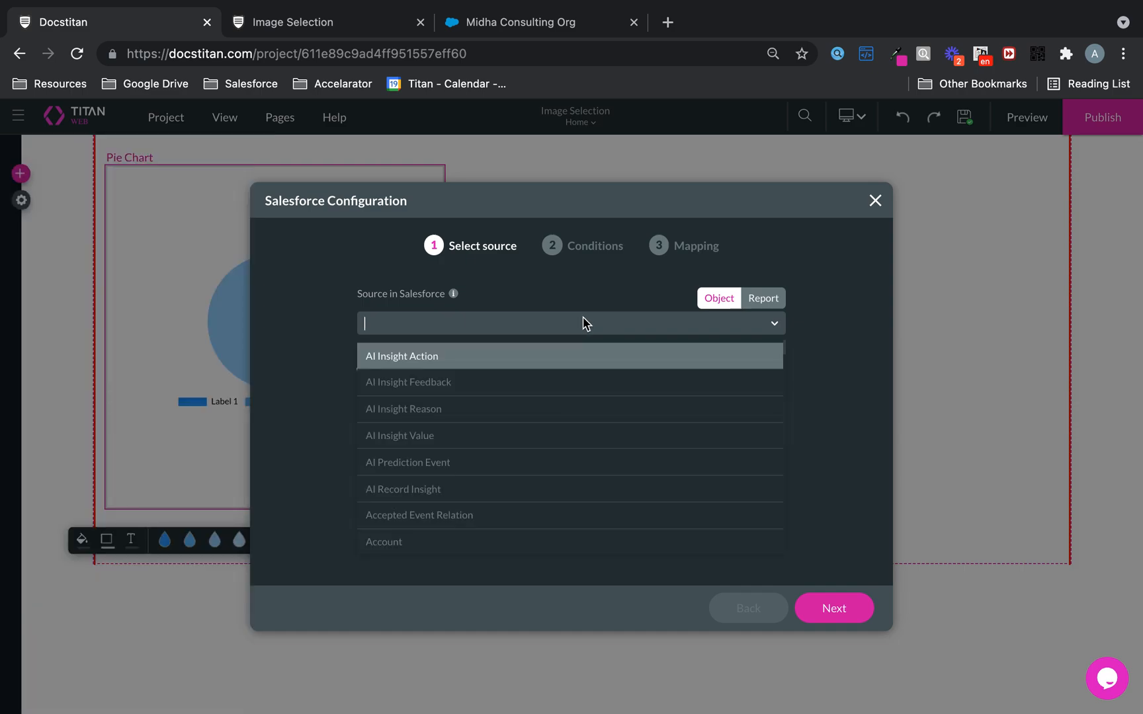
pyautogui.write('oppo')
pyautogui.click(487, 361)
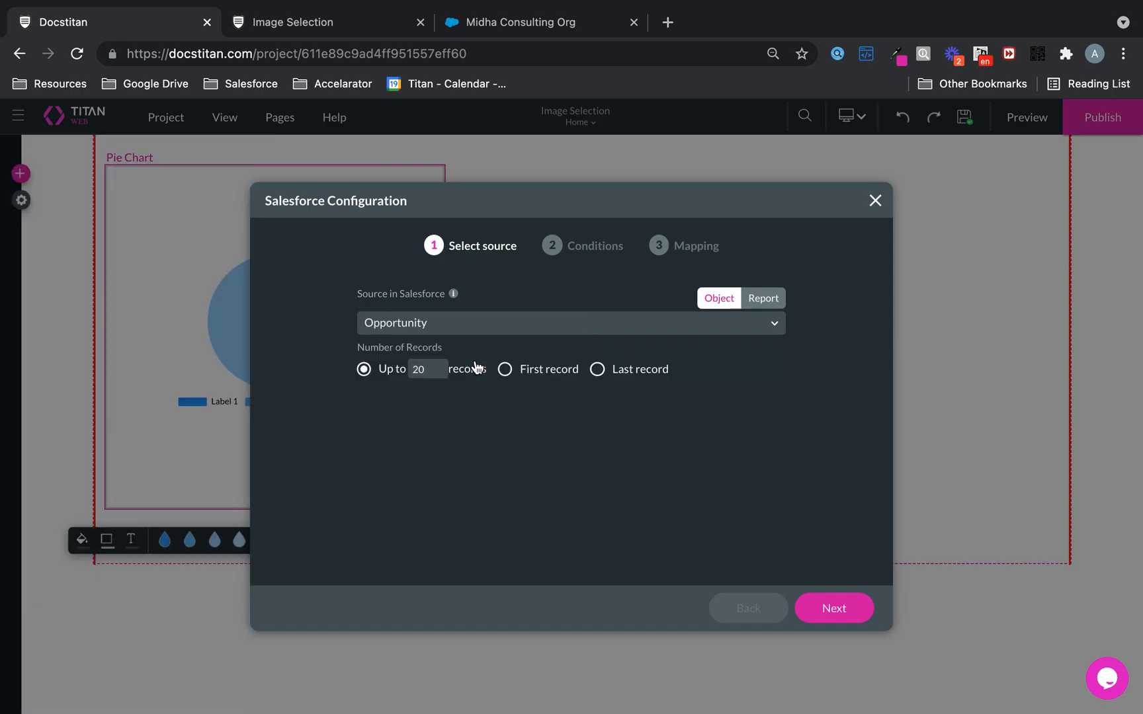
pyautogui.click(833, 609)
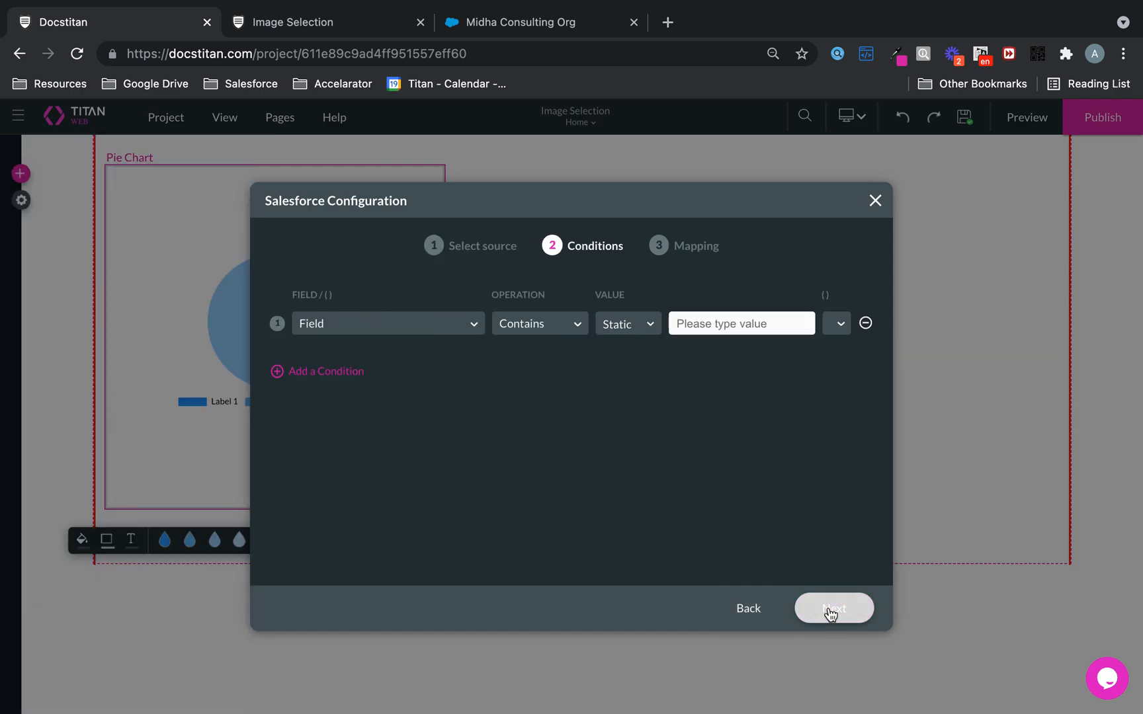
# - Define the table's condition as Stage Equals the field Chart / Selected
pyautogui.click(424, 332)
pyautogui.write('stage')
pyautogui.click(382, 364)
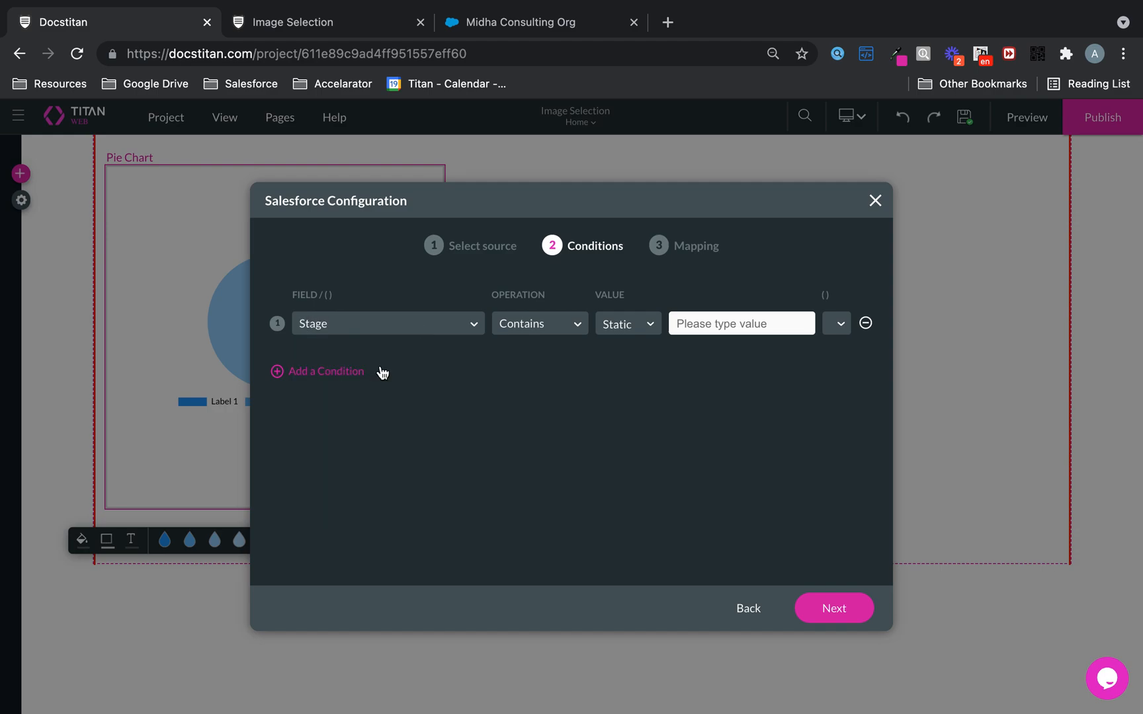
pyautogui.click(557, 324)
pyautogui.click(537, 385)
pyautogui.click(627, 323)
pyautogui.click(625, 381)
pyautogui.click(740, 325)
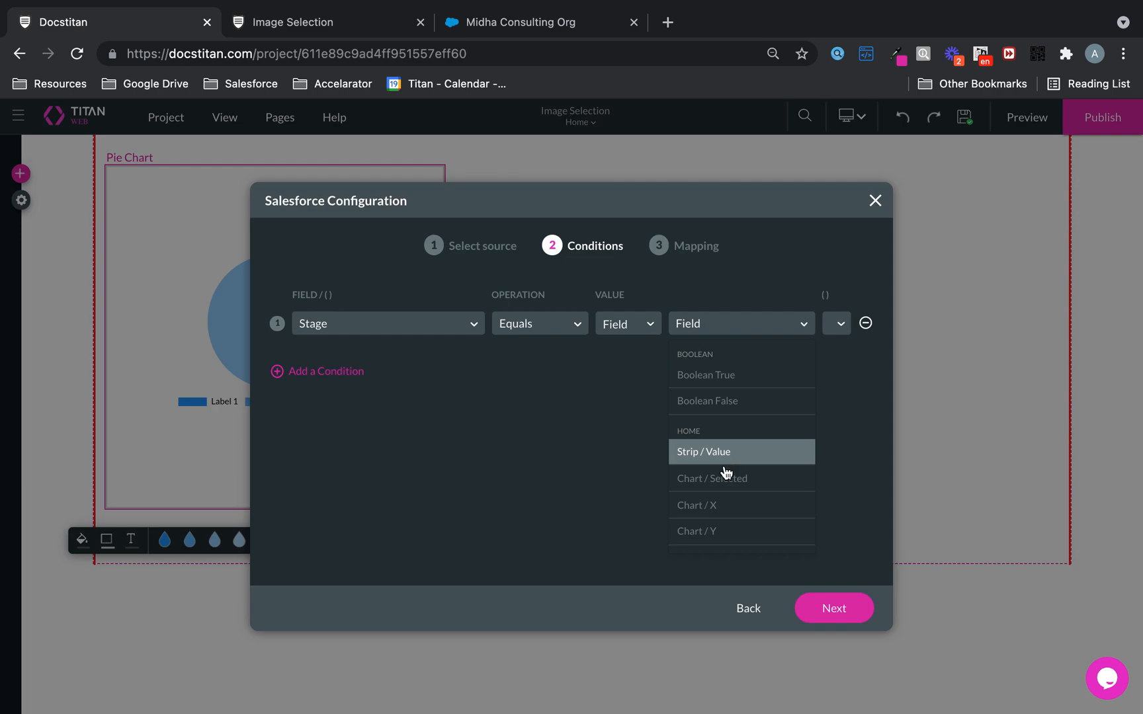
pyautogui.click(726, 490)
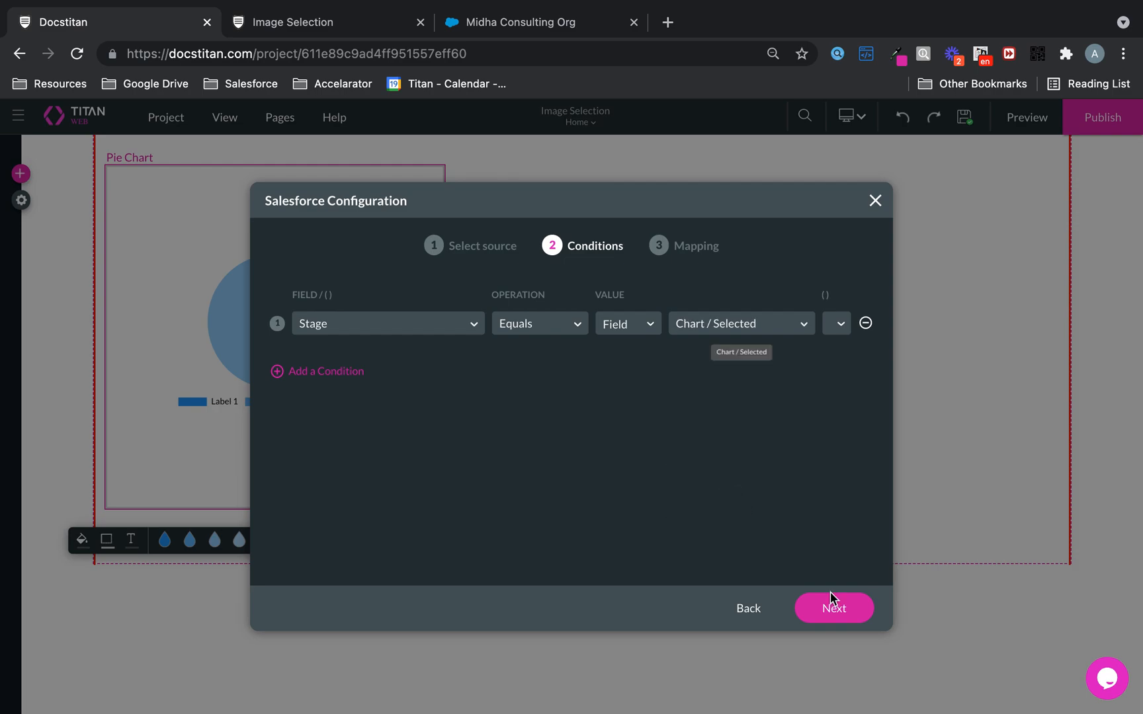
# - Proceed to the table's mapping, add two more columns, and map the first two to the Name and Amount fields
pyautogui.click(827, 610)
pyautogui.click(313, 560)
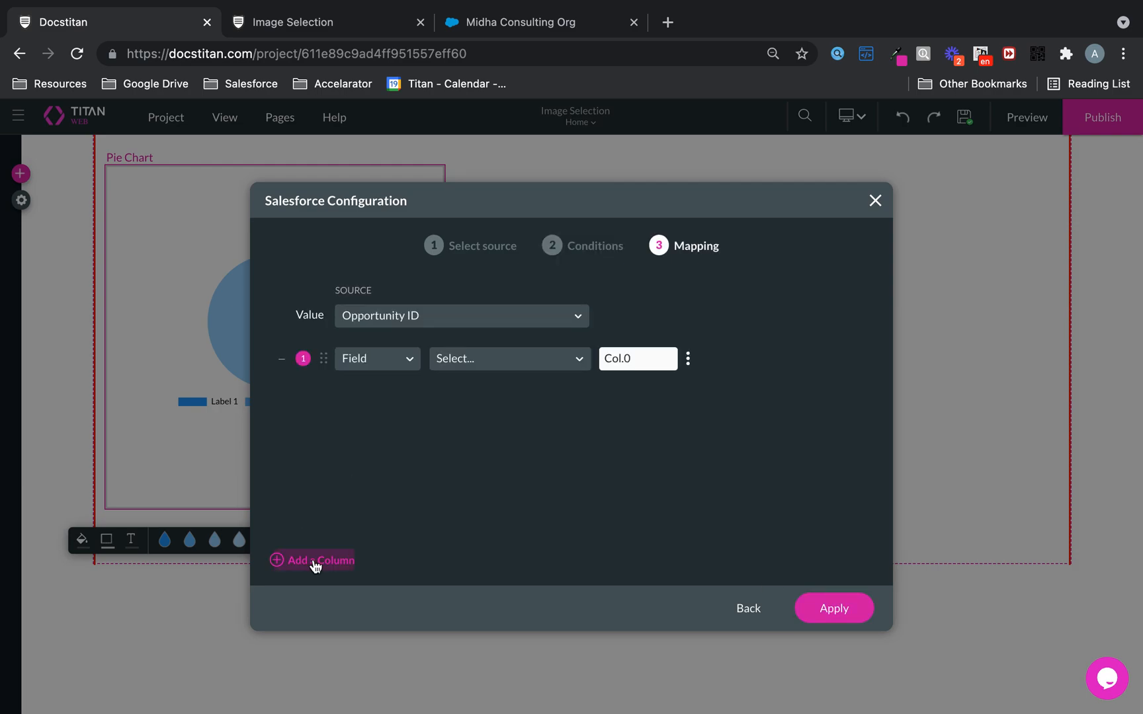
pyautogui.click(313, 560)
pyautogui.click(314, 560)
pyautogui.click(545, 352)
pyautogui.write('name')
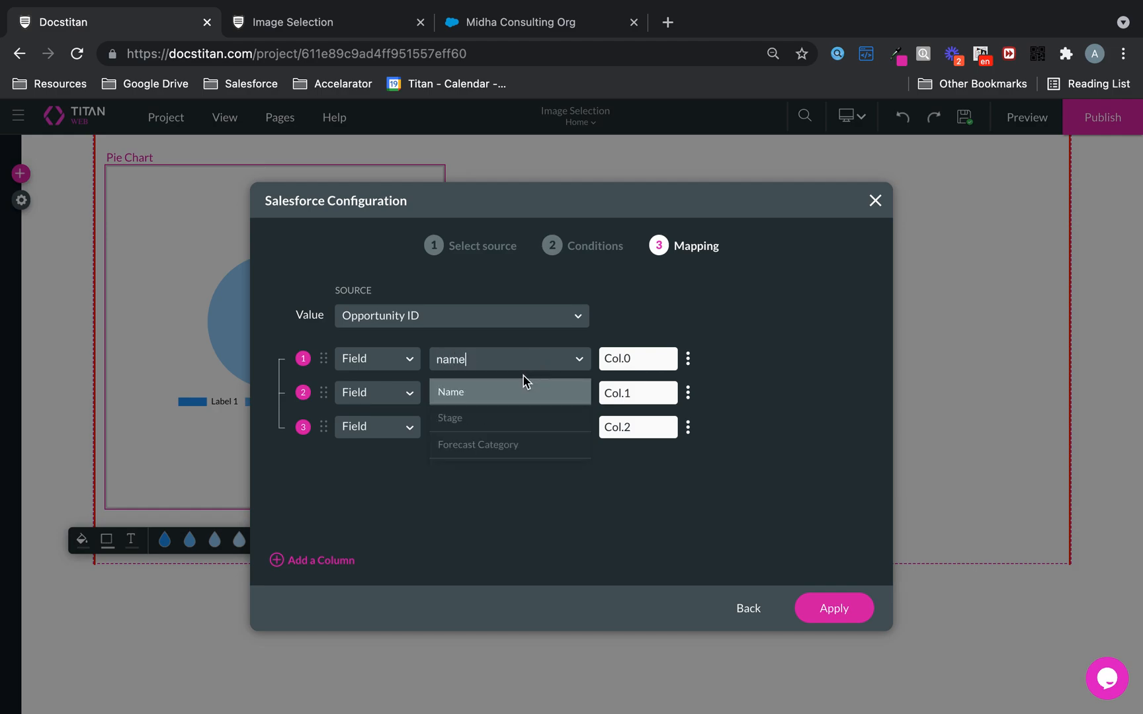
pyautogui.click(522, 390)
pyautogui.click(516, 392)
pyautogui.write('amou')
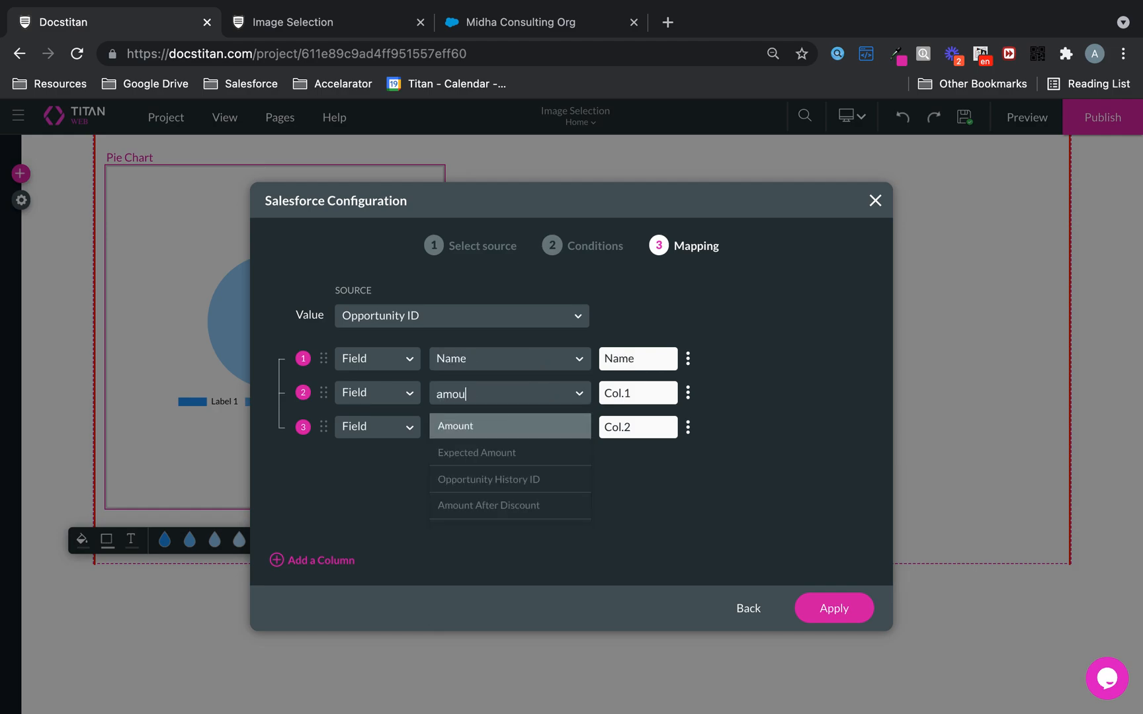
pyautogui.click(511, 435)
# - Map the table's third column to the Opportunity Type field
pyautogui.click(511, 431)
pyautogui.write('type')
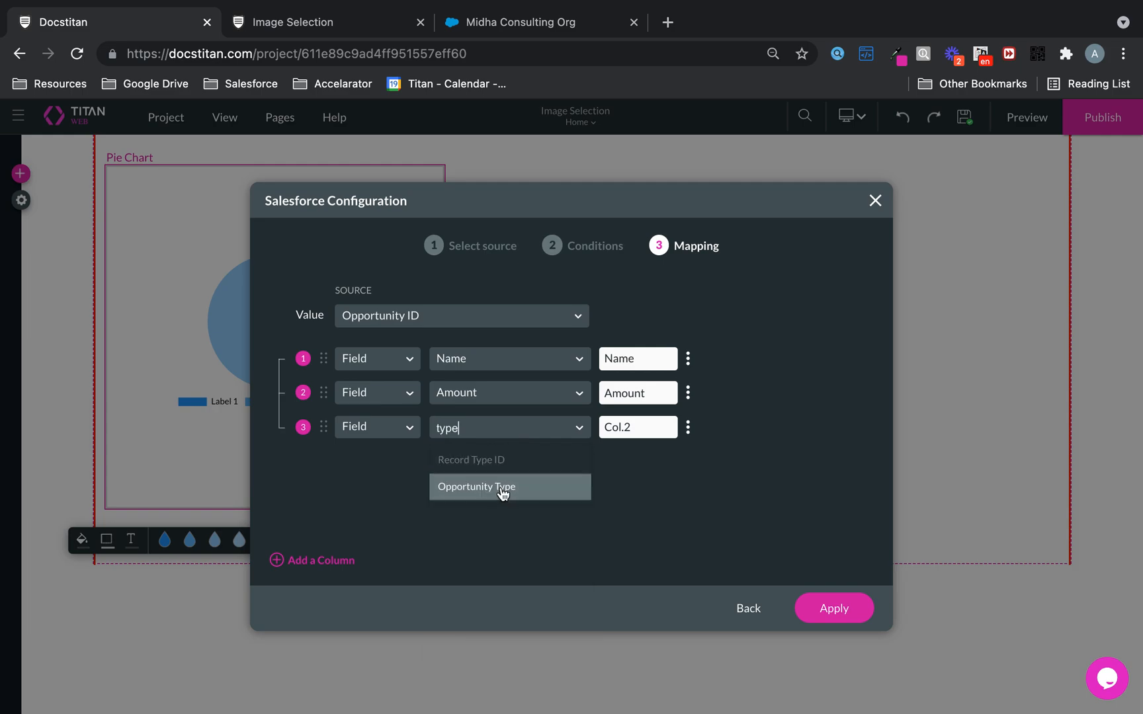
pyautogui.click(506, 488)
# - Map the table's third column to the Stage field and apply the Salesforce configuration
pyautogui.click(548, 441)
pyautogui.write('stag')
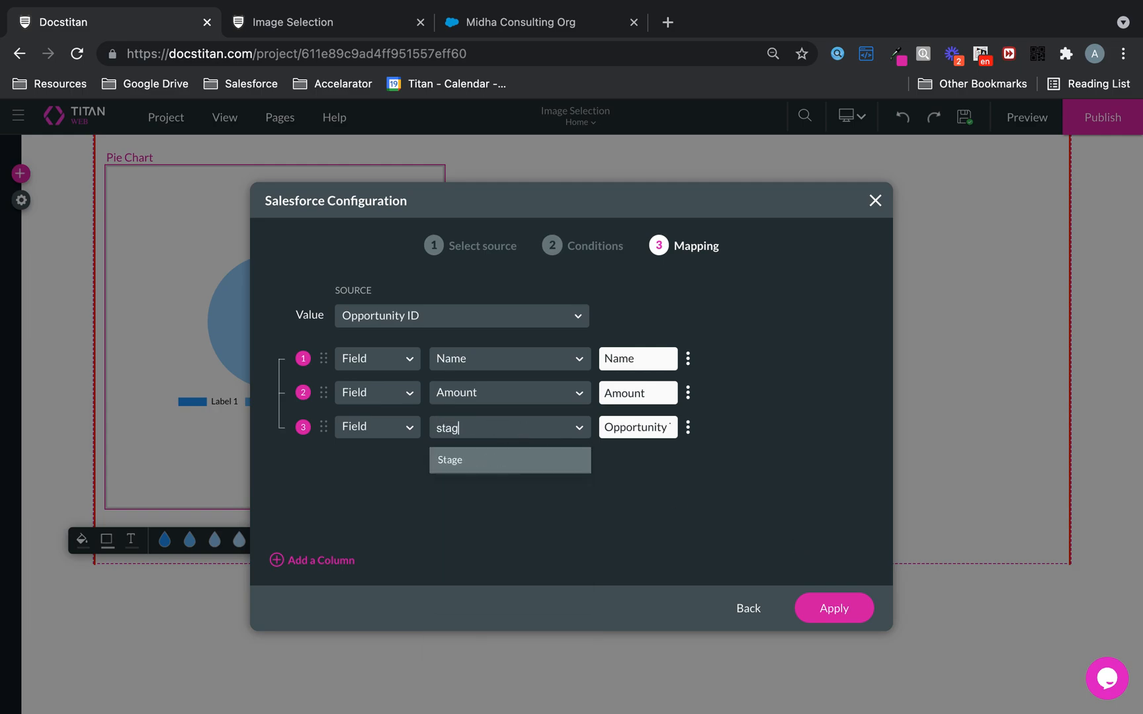
pyautogui.click(532, 458)
pyautogui.click(822, 596)
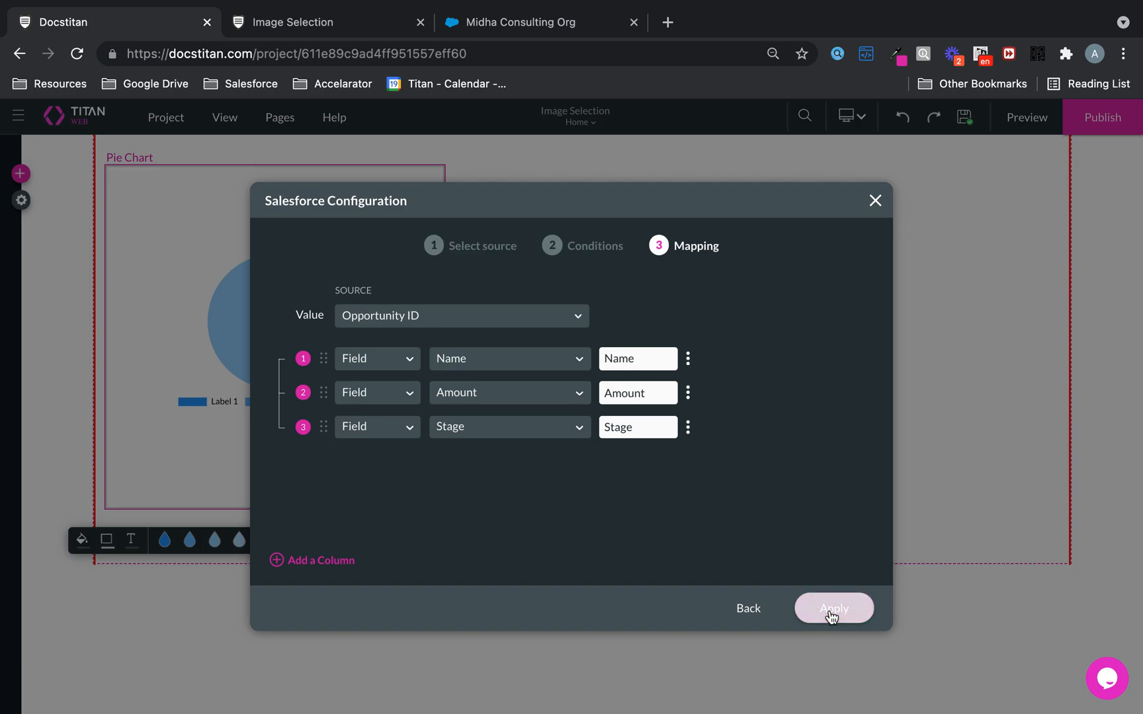
# - Move the new table next to the pie chart and enlarge it to fill the rest of the strip
pyautogui.moveTo(824, 394); pyautogui.dragTo(654, 289)
pyautogui.moveTo(767, 450); pyautogui.dragTo(1049, 502)
# - Set the execute-pull trigger of the table's Opportunity integration to Auto Trigger and apply the mapping
pyautogui.click(780, 537)
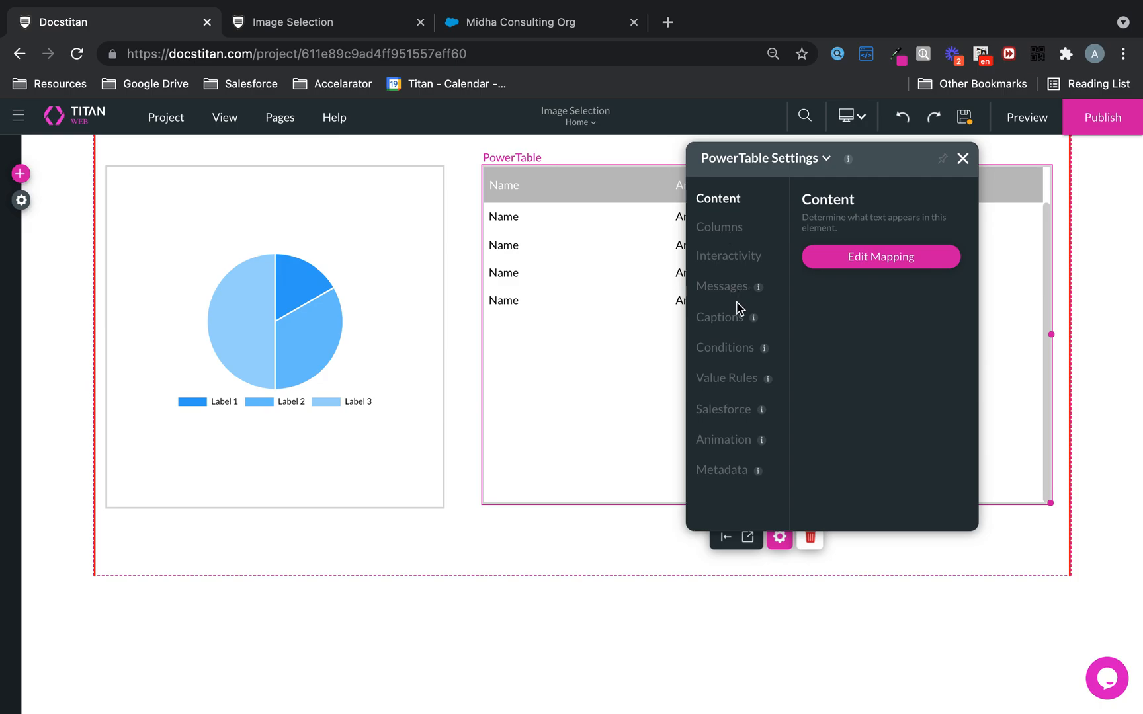
pyautogui.click(734, 409)
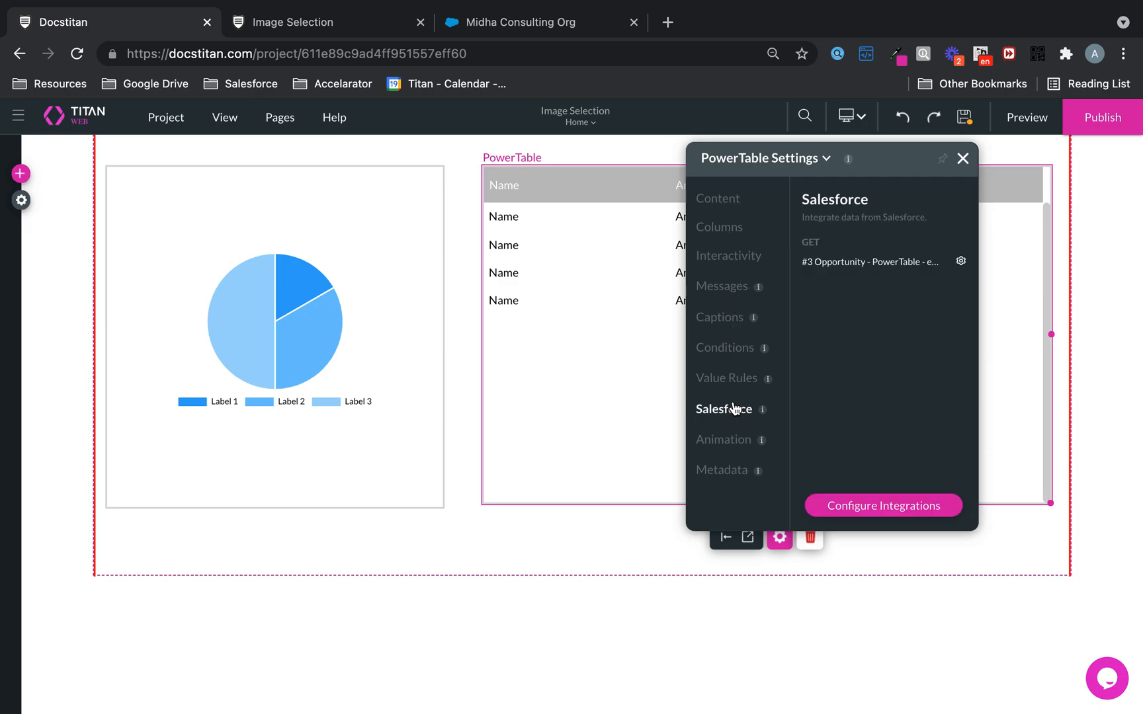
pyautogui.click(959, 264)
pyautogui.click(395, 316)
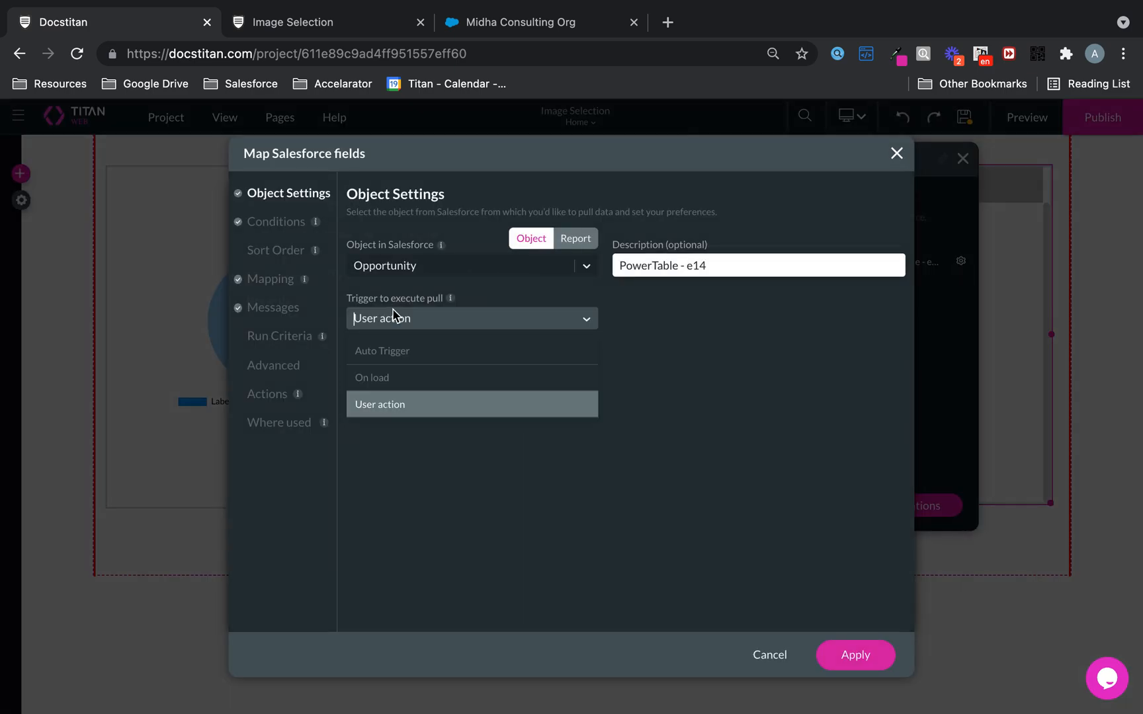
pyautogui.click(424, 355)
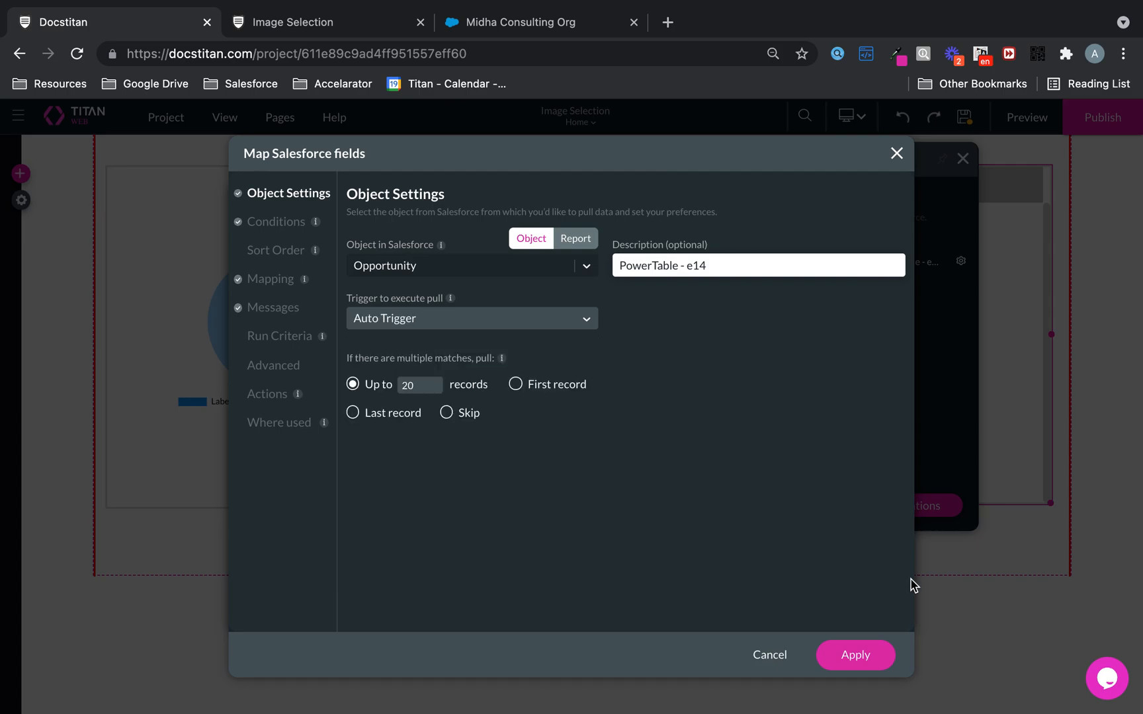
pyautogui.click(864, 650)
pyautogui.click(857, 611)
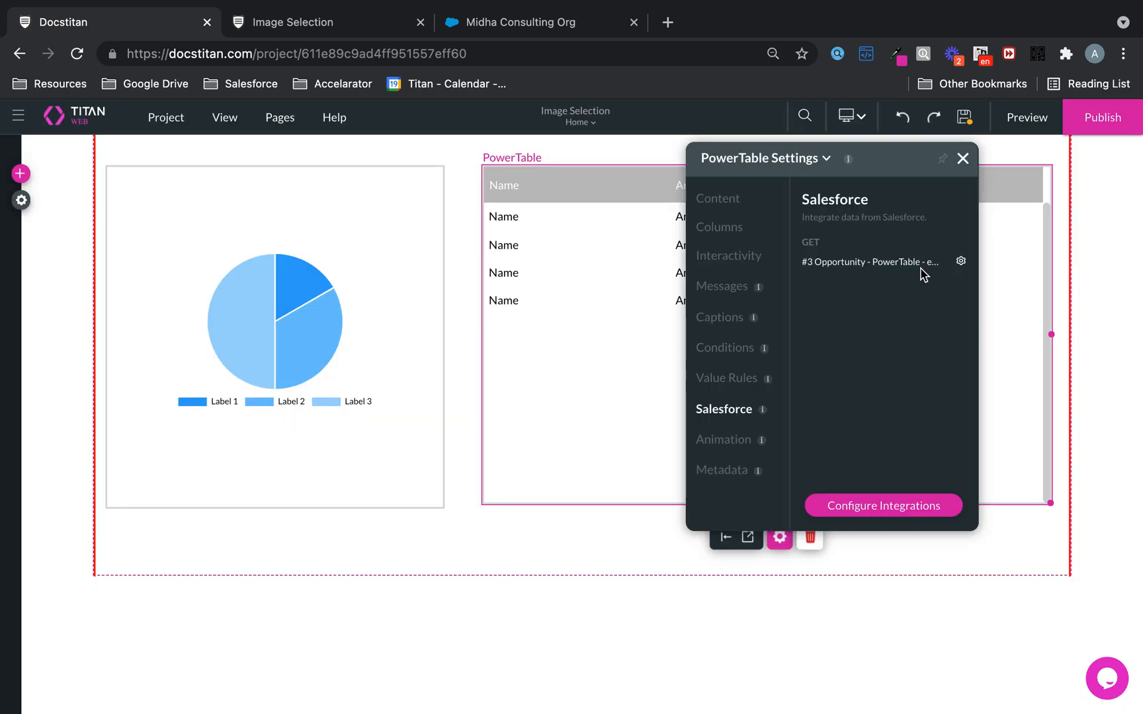
# - Preview the page in place of the old preview and review the table's records for the Prospecting slice
pyautogui.click(1017, 127)
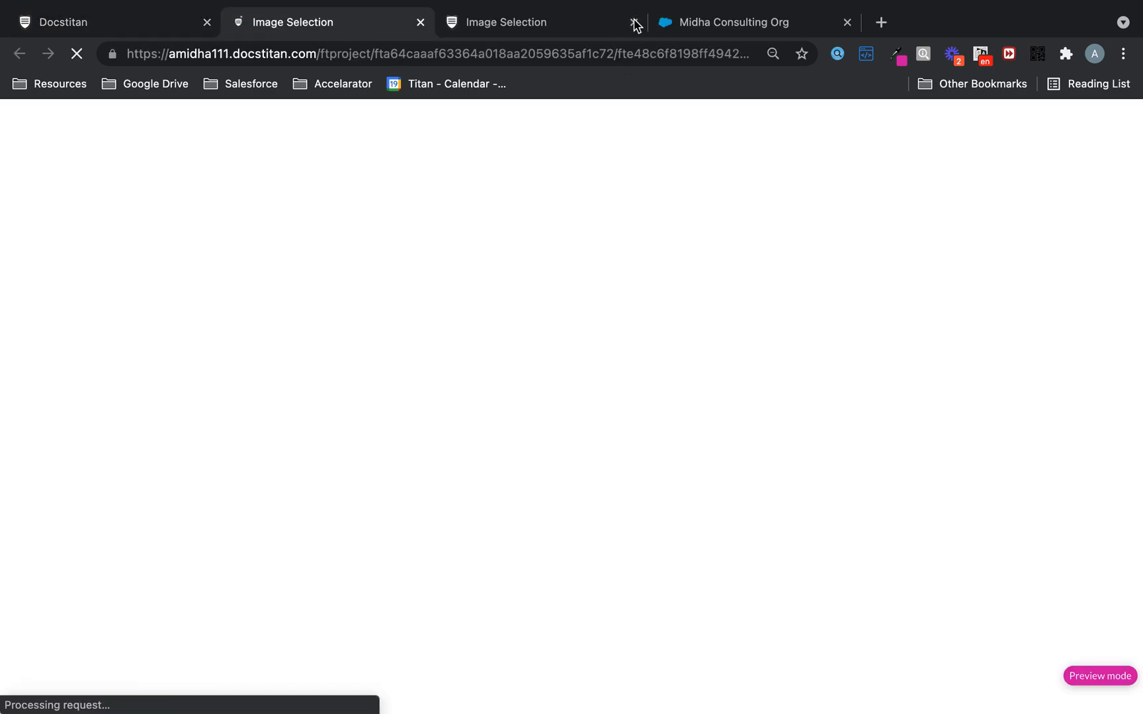
pyautogui.click(634, 22)
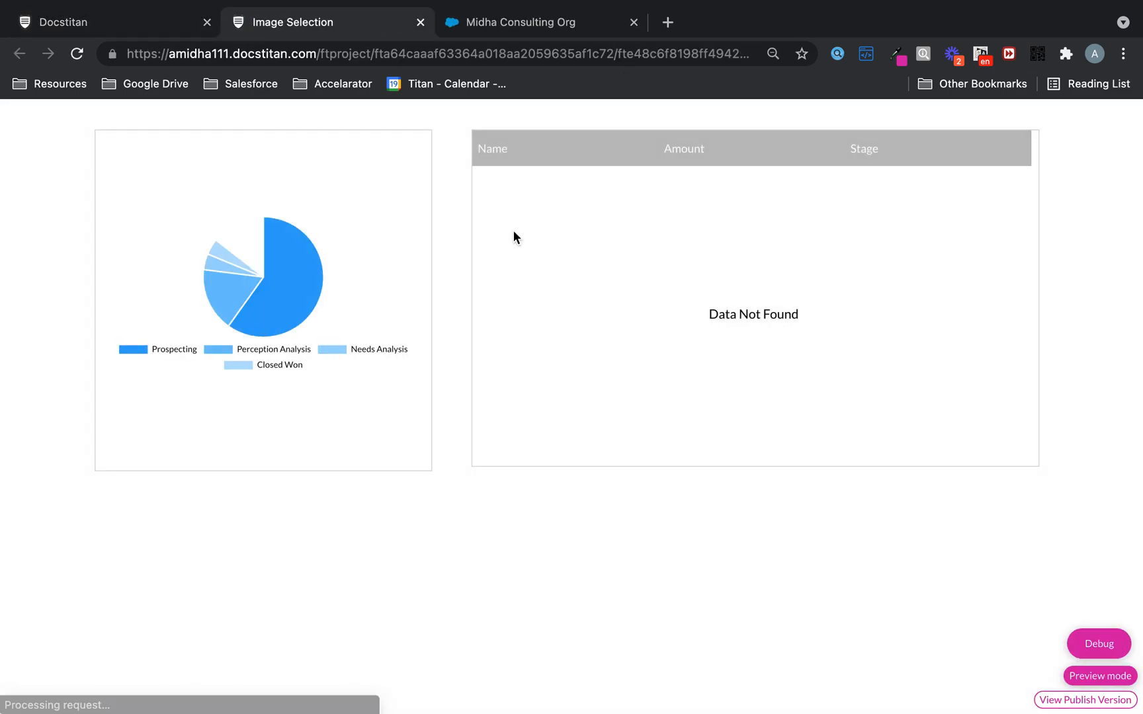
pyautogui.click(300, 288)
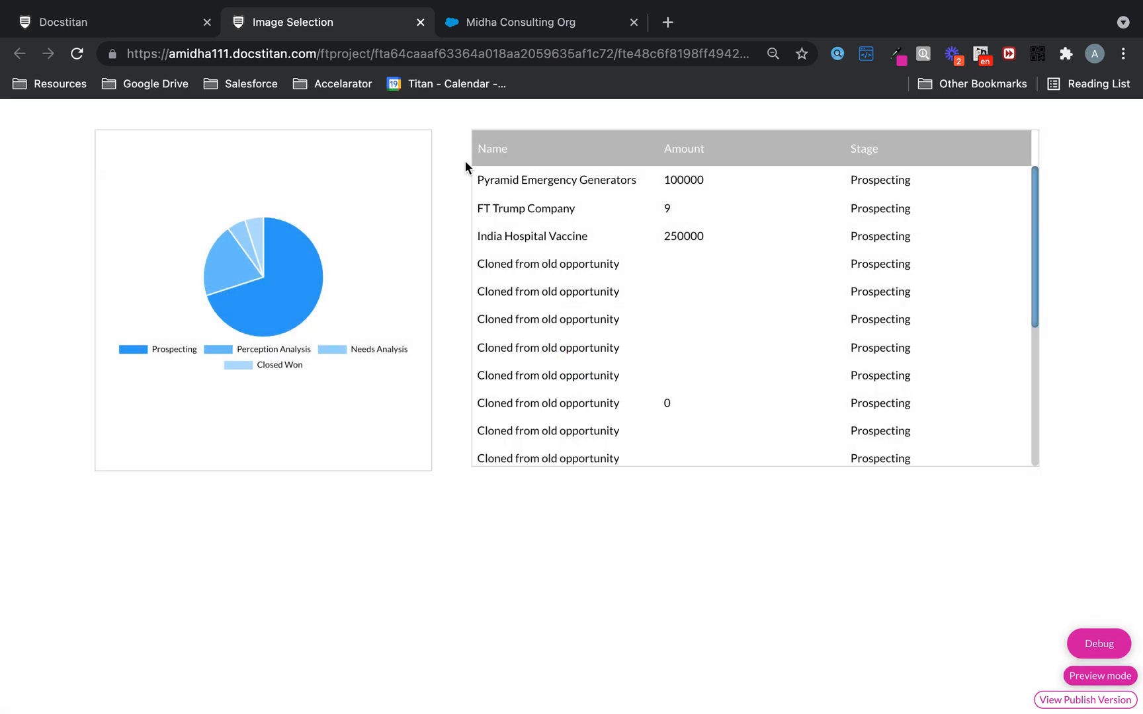
pyautogui.scroll(-3, 746, 324)
pyautogui.scroll(3, 746, 324)
pyautogui.scroll(-4, 746, 324)
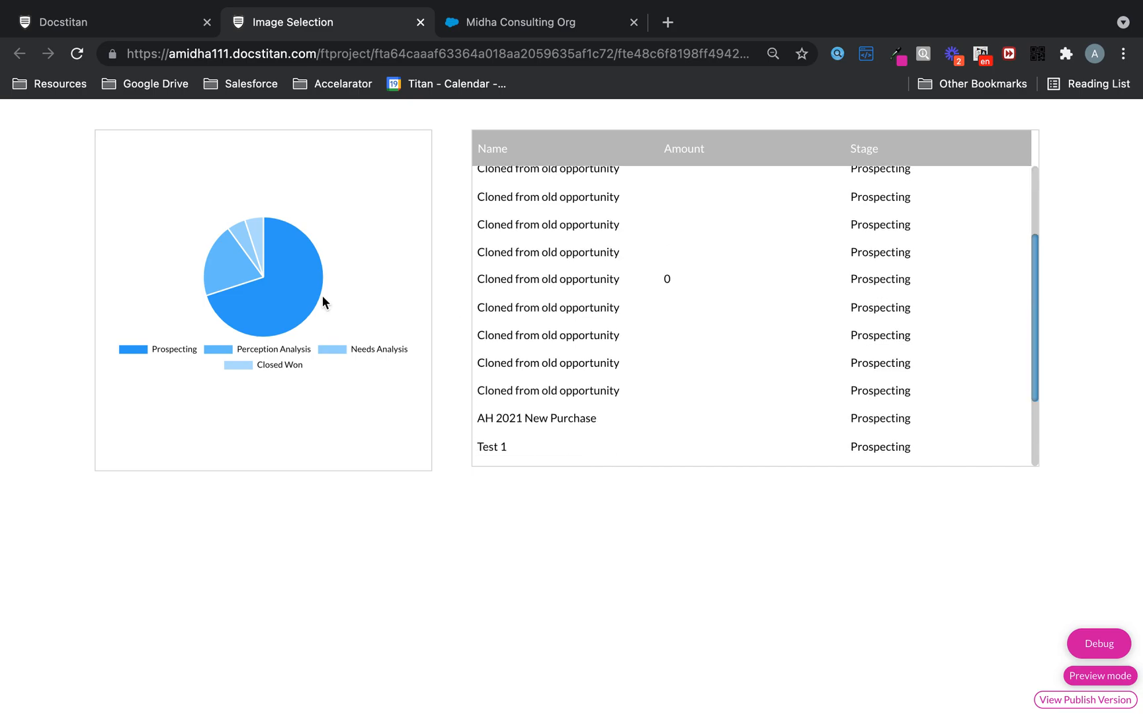
# - Select the Perception Analysis, Needs Analysis, Closed Won and Prospecting slices in turn to examine the records the table lists for each
pyautogui.click(218, 273)
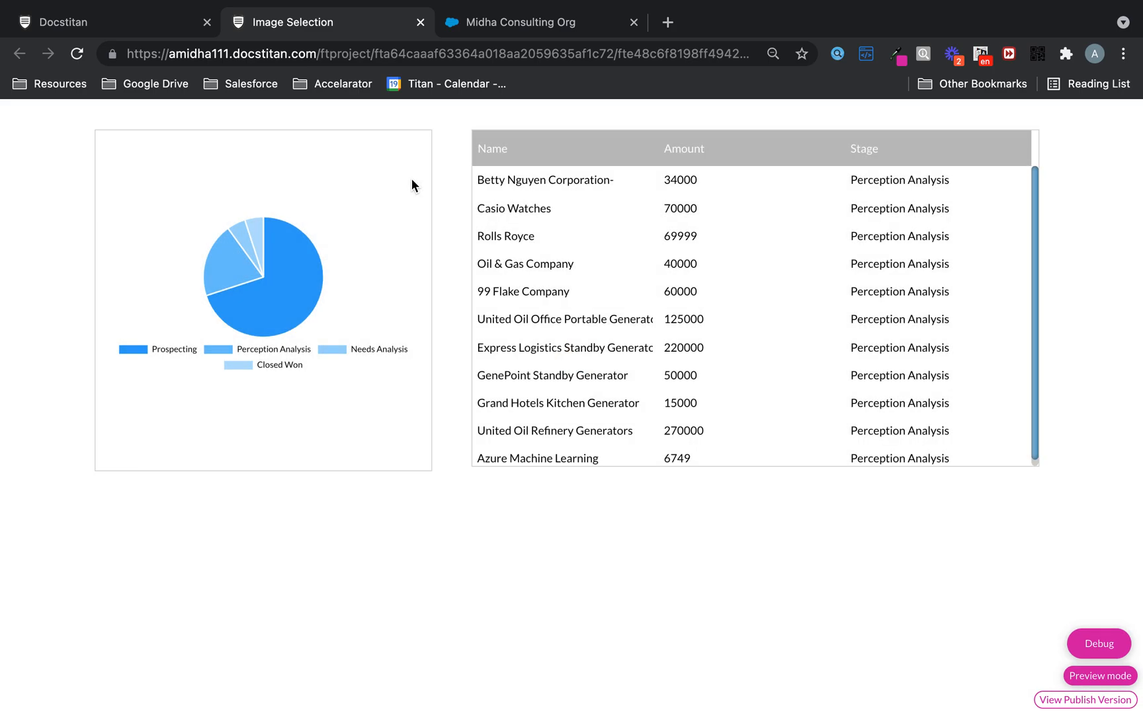
pyautogui.scroll(-1, 668, 205)
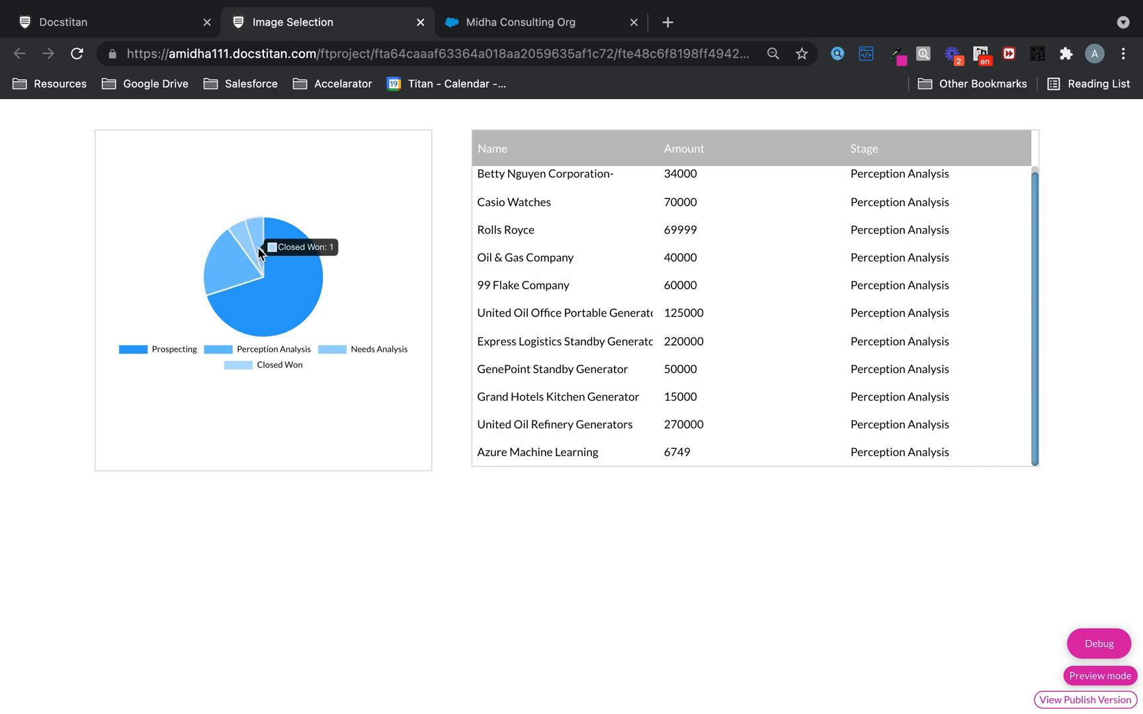
pyautogui.click(240, 235)
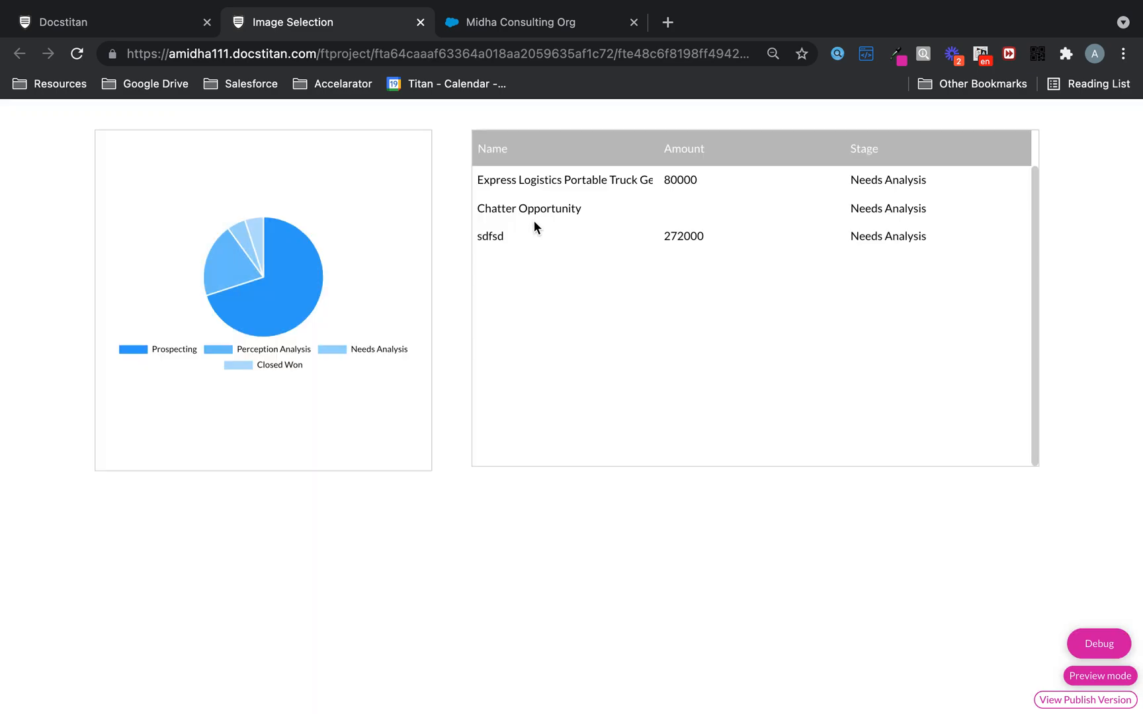
pyautogui.click(256, 220)
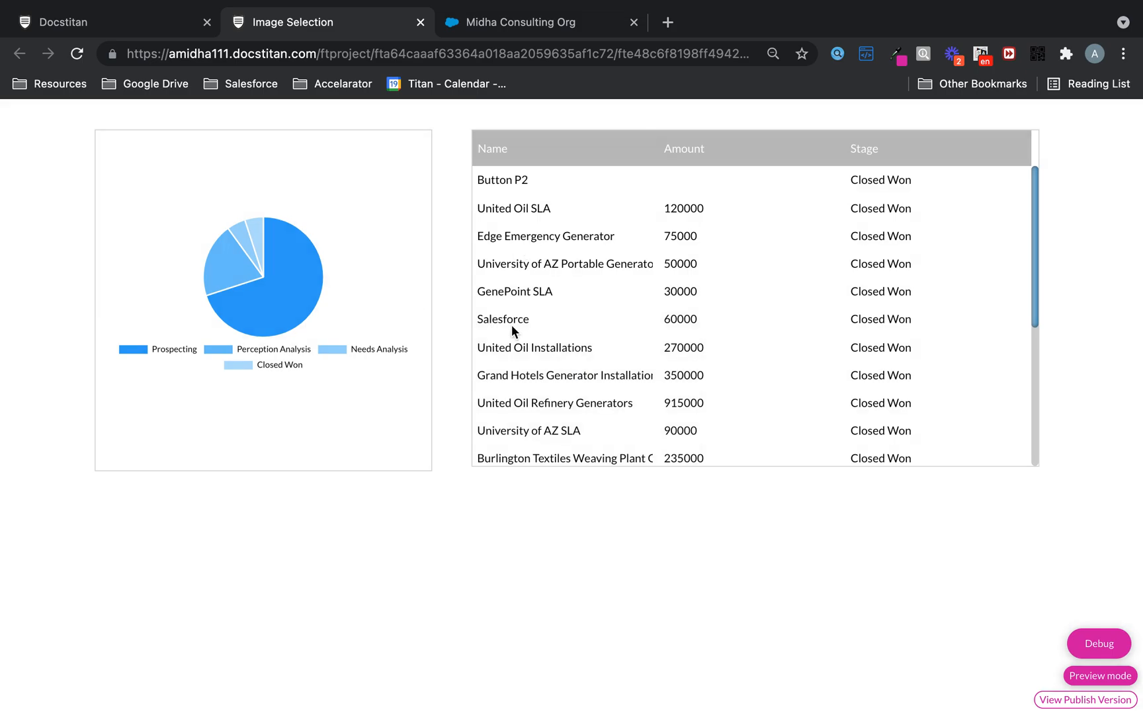
pyautogui.click(223, 265)
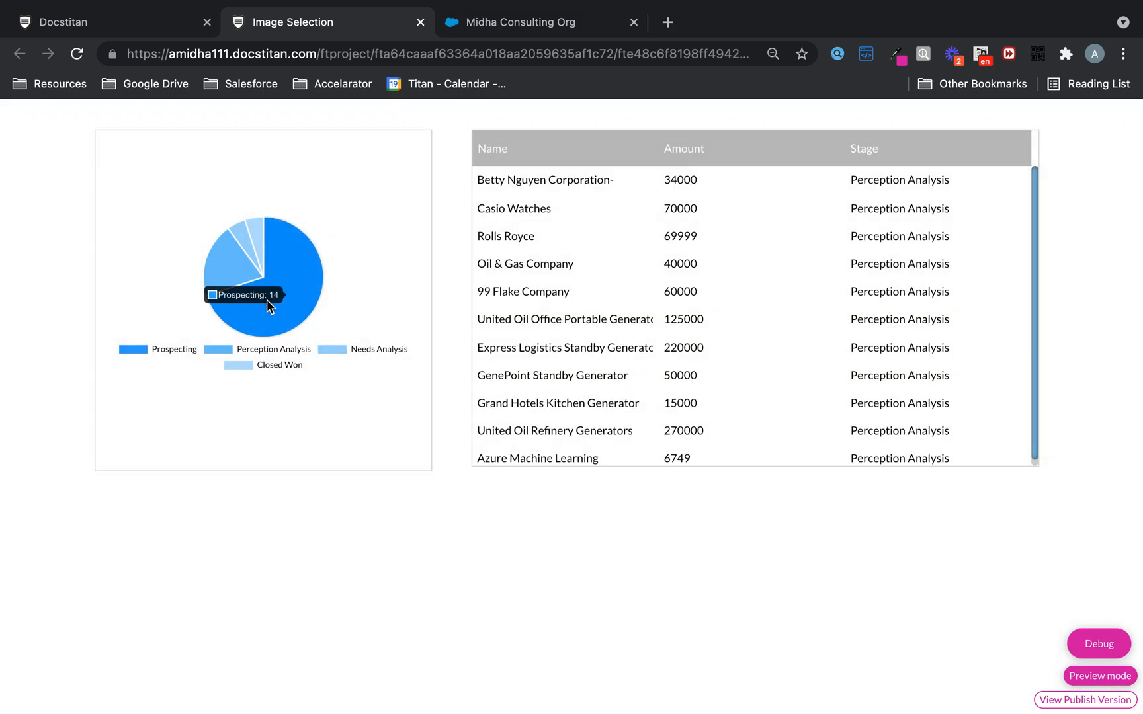
pyautogui.click(267, 303)
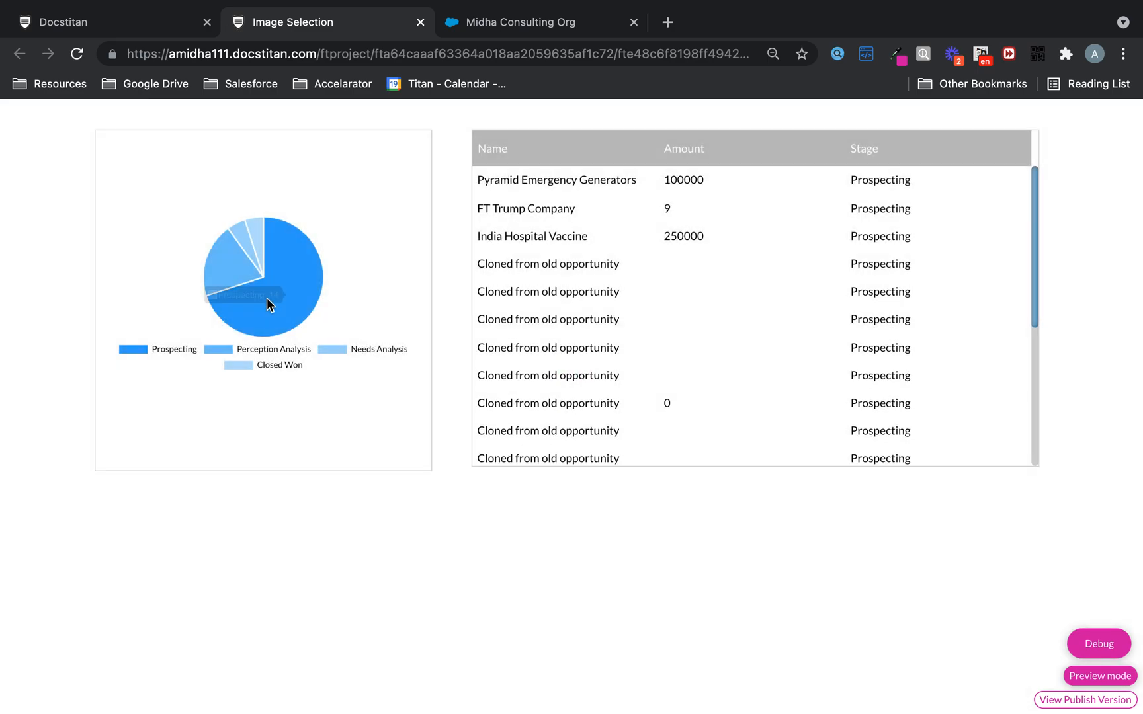
pyautogui.click(244, 248)
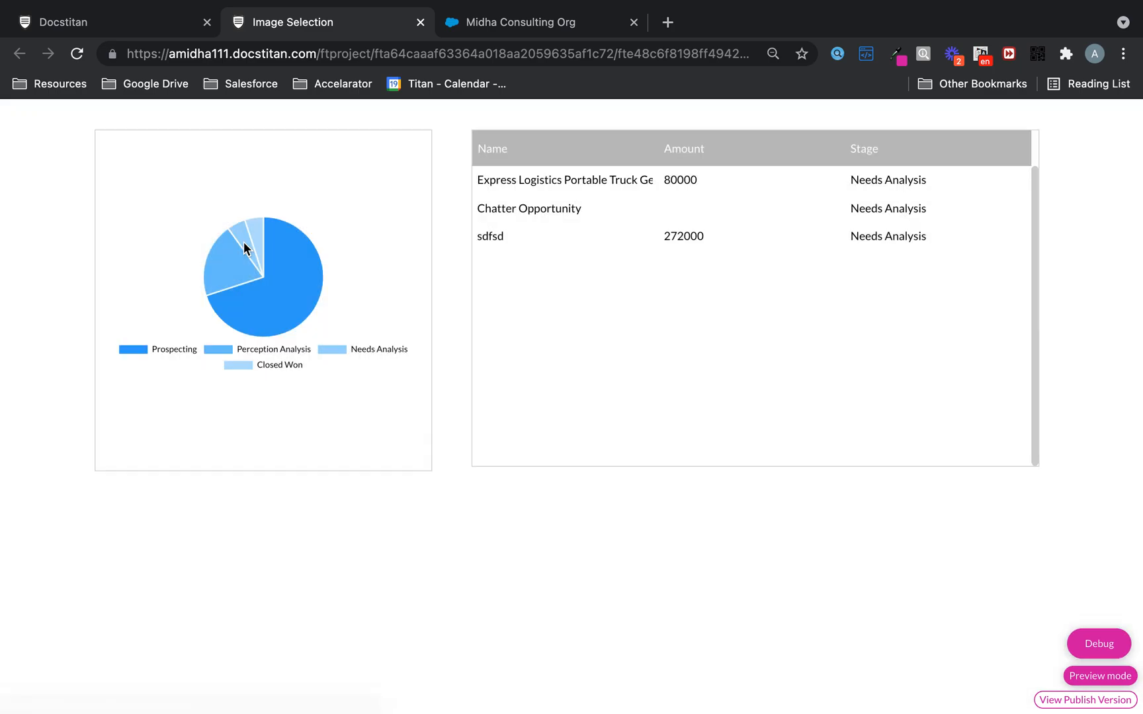
pyautogui.click(261, 234)
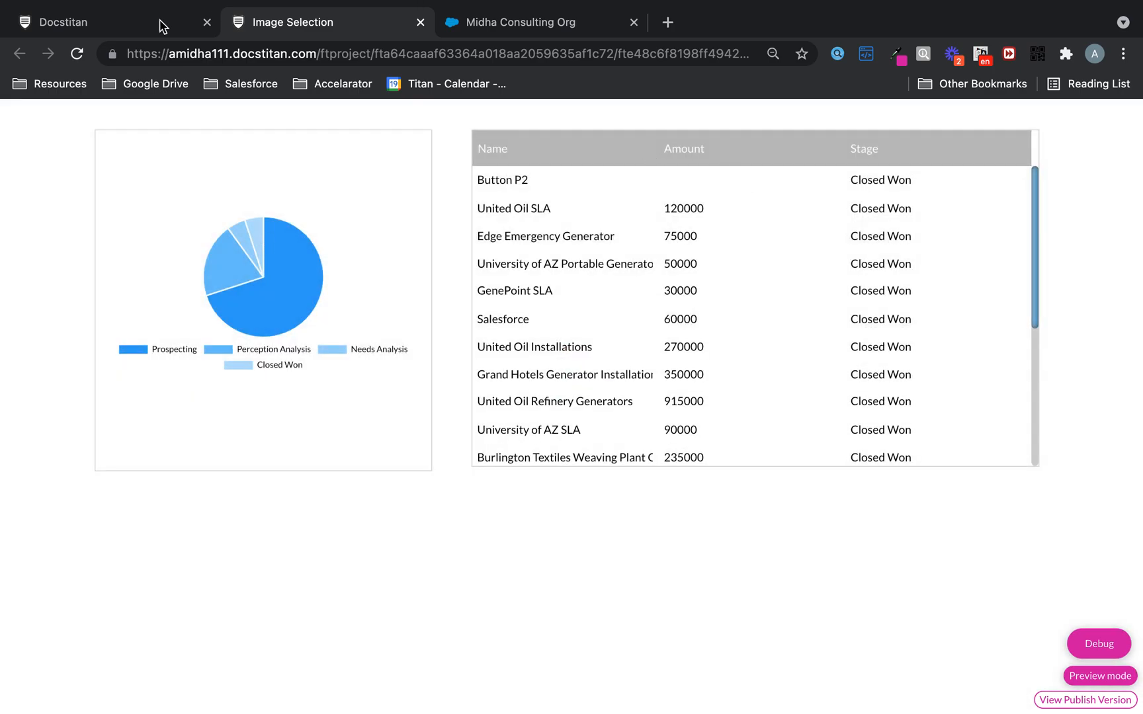
# - Return to the project editor, enable Chart Details in the pie chart's interactivity settings, and close the settings
pyautogui.click(134, 26)
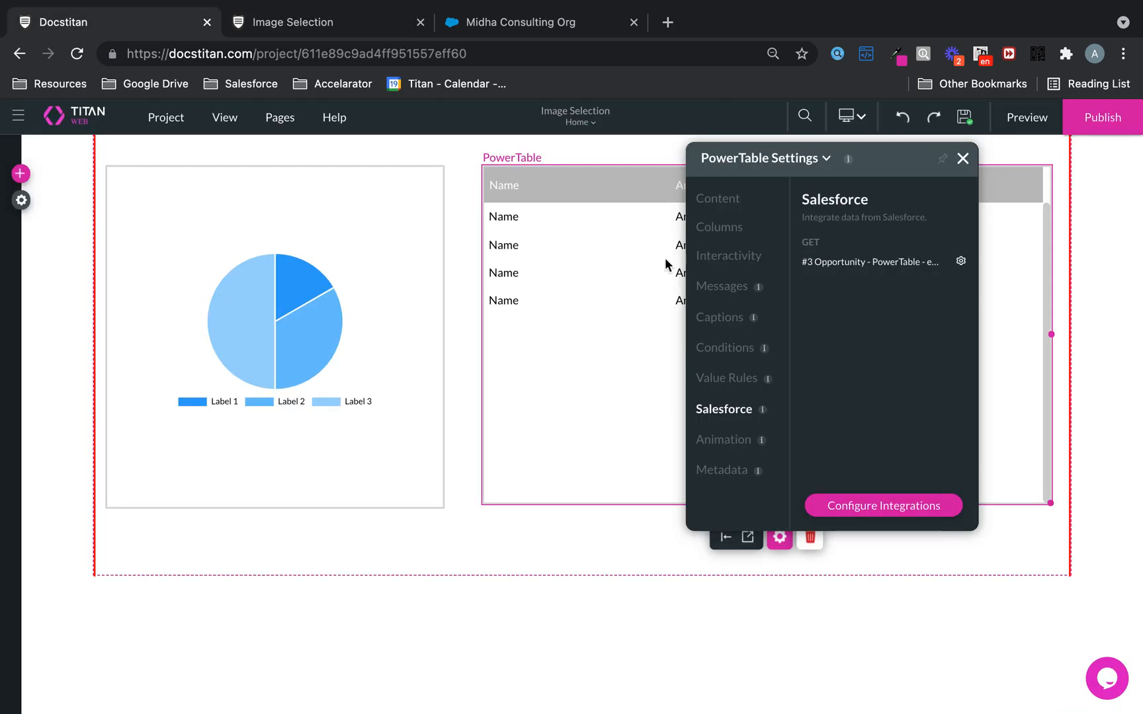
pyautogui.click(338, 291)
pyautogui.click(750, 233)
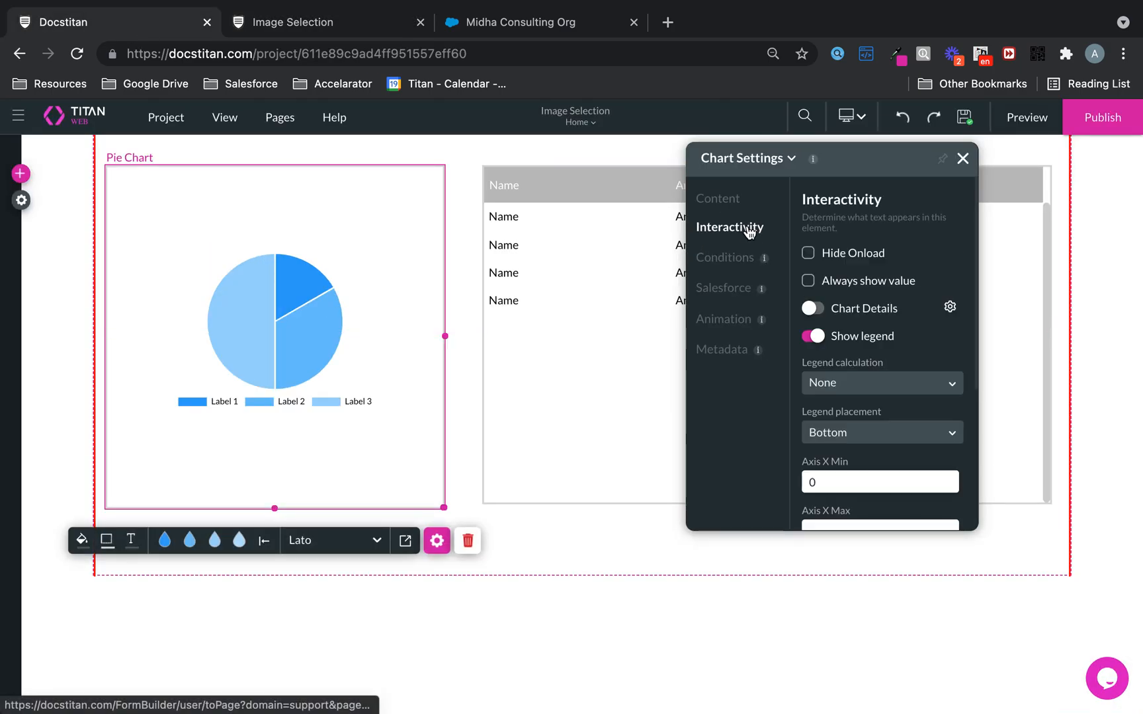
pyautogui.click(819, 312)
pyautogui.click(949, 306)
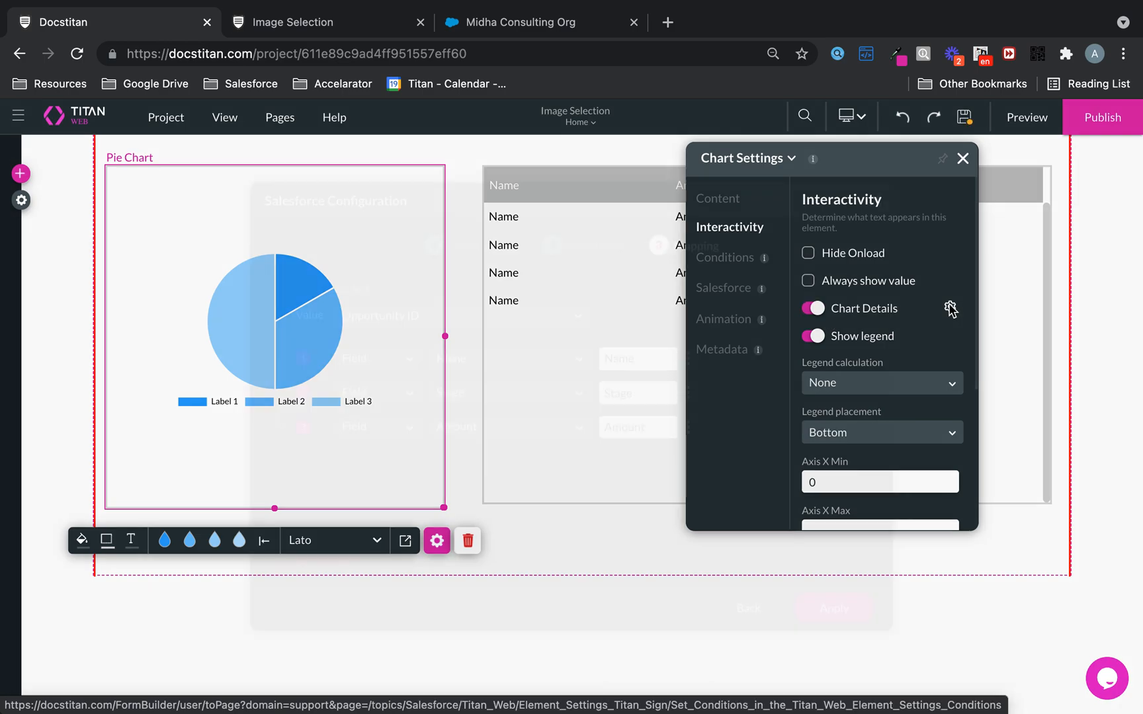
pyautogui.click(875, 200)
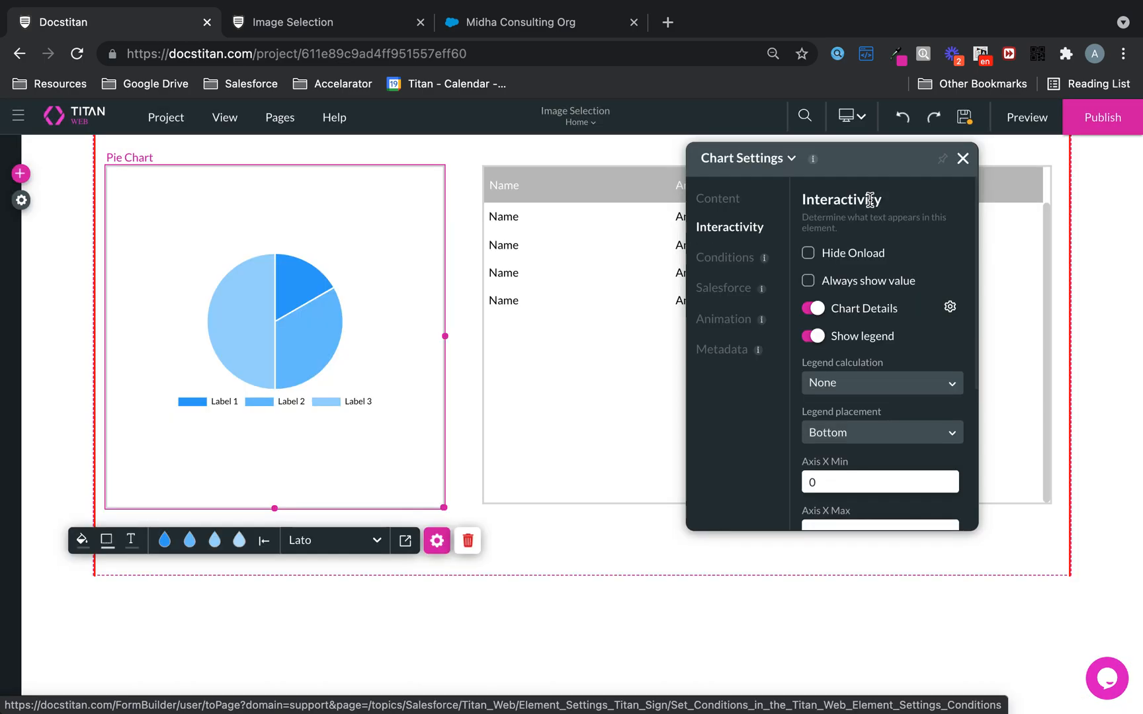
pyautogui.click(962, 159)
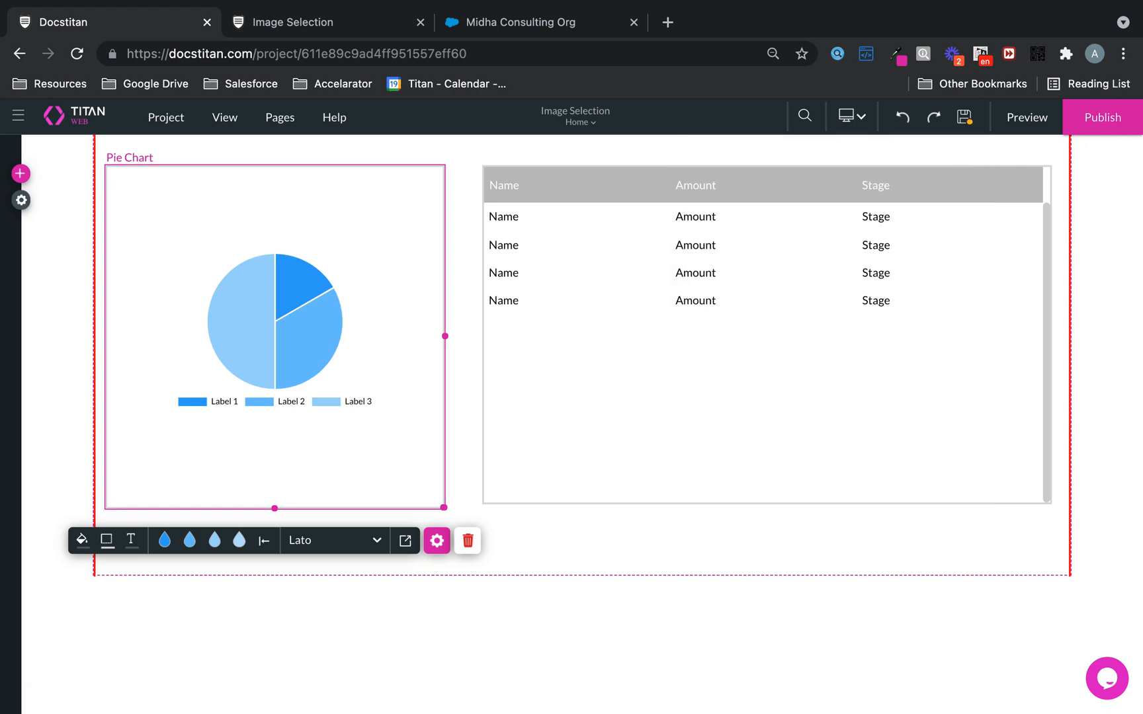